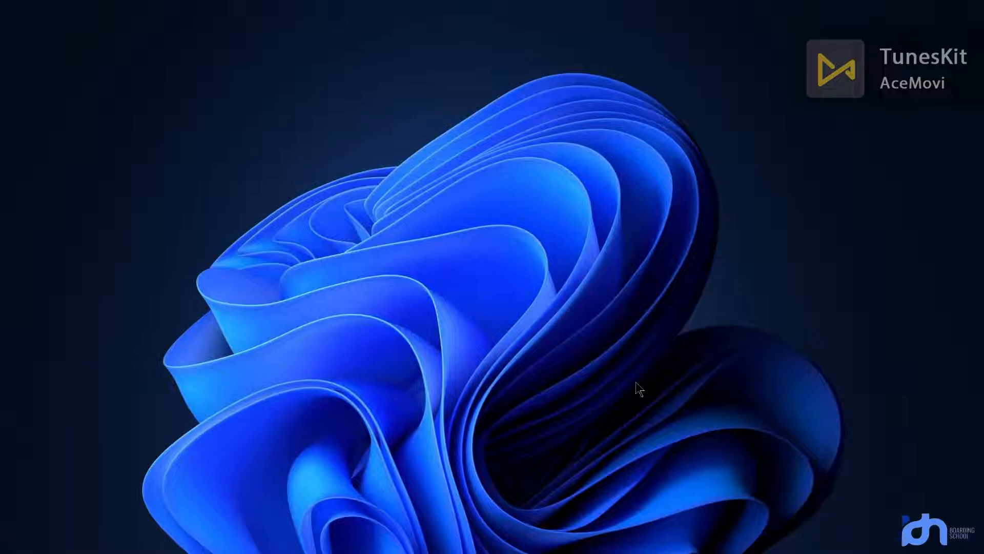
# Step: Log into router C4:AD:34:C7:F8:2B as admin over its MAC address
pyautogui.moveTo(606, 553)
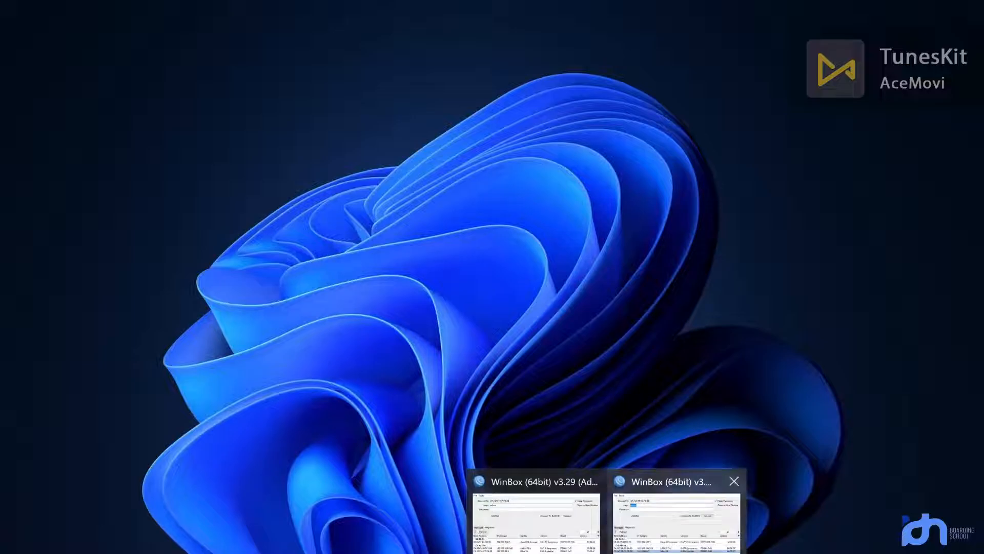
pyautogui.click(677, 518)
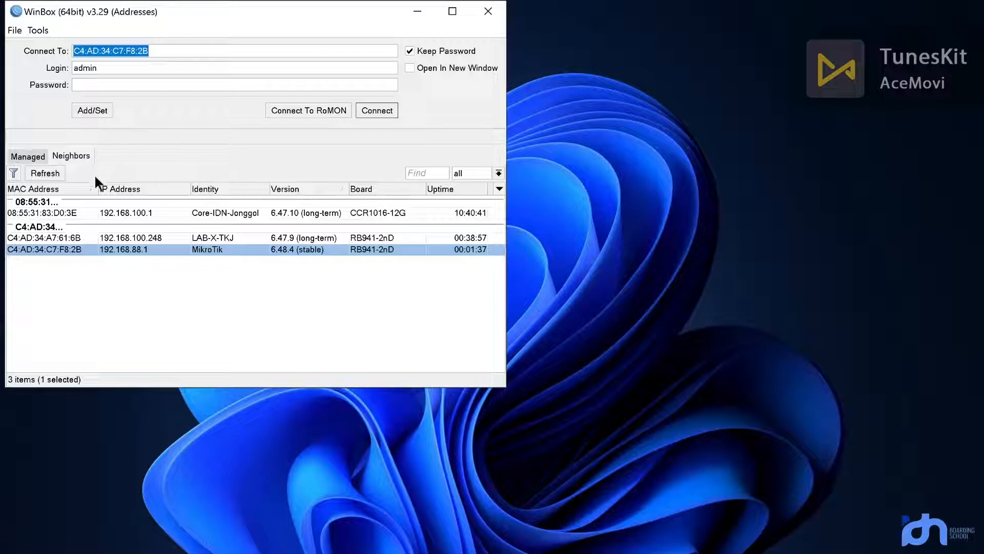
pyautogui.press('Tab')
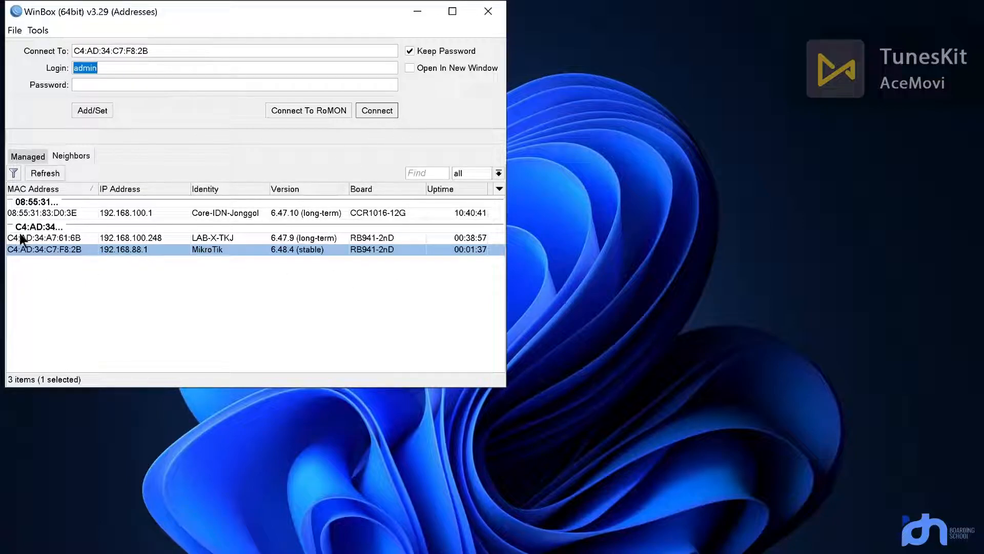
pyautogui.click(381, 110)
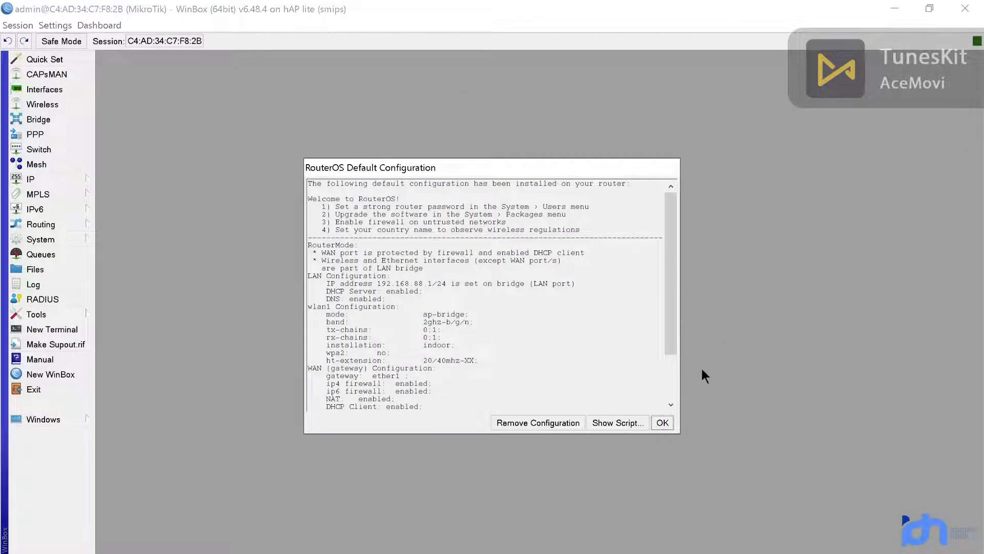
# Step: Dismiss the default-configuration notice and inspect the 192.168.88.1/24 bridge address entry
pyautogui.click(665, 422)
pyautogui.click(653, 253)
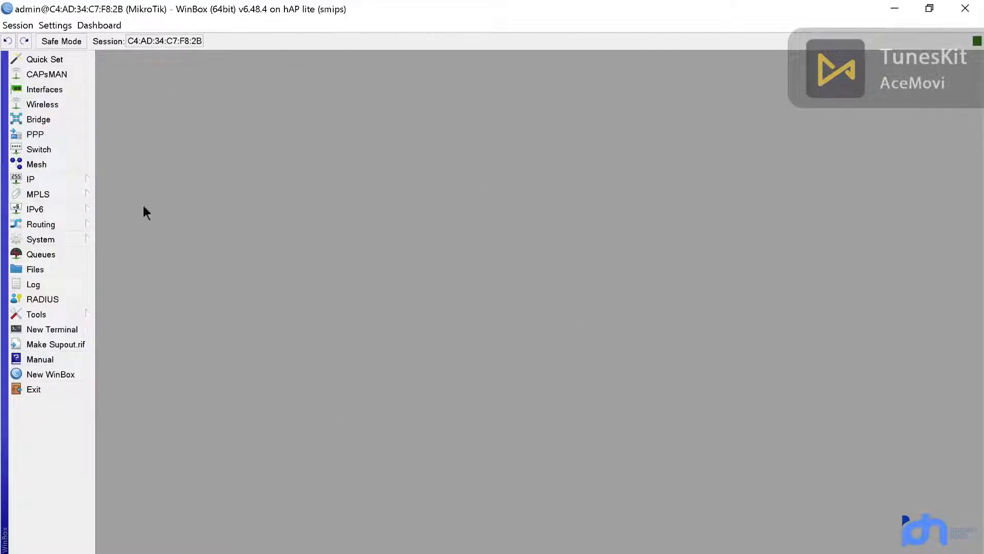
pyautogui.click(76, 182)
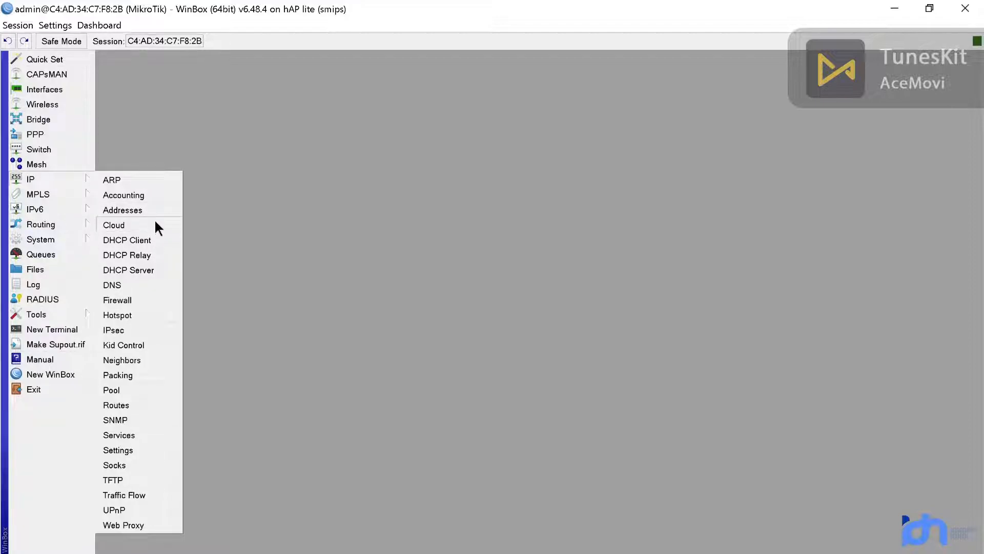
pyautogui.click(155, 211)
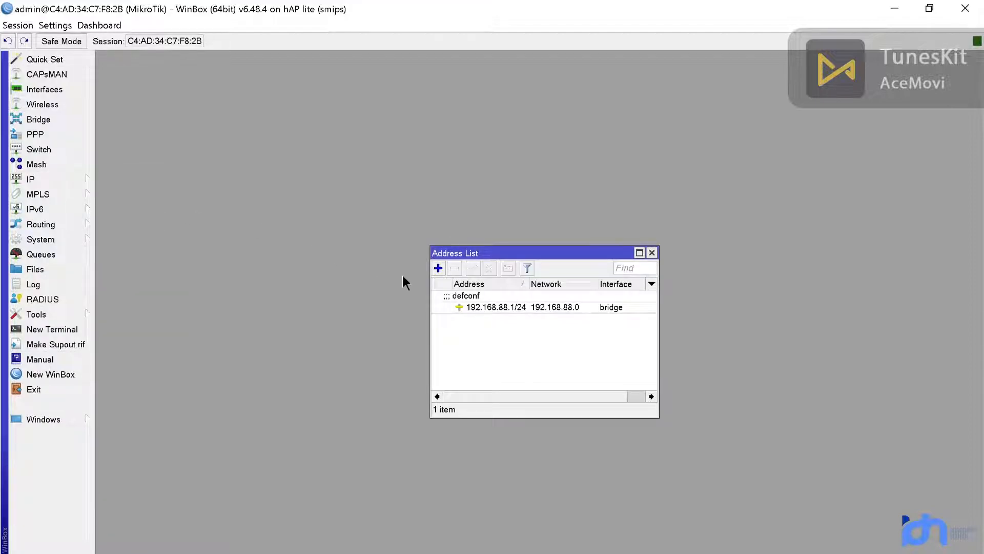
pyautogui.doubleClick(493, 307)
pyautogui.click(505, 264)
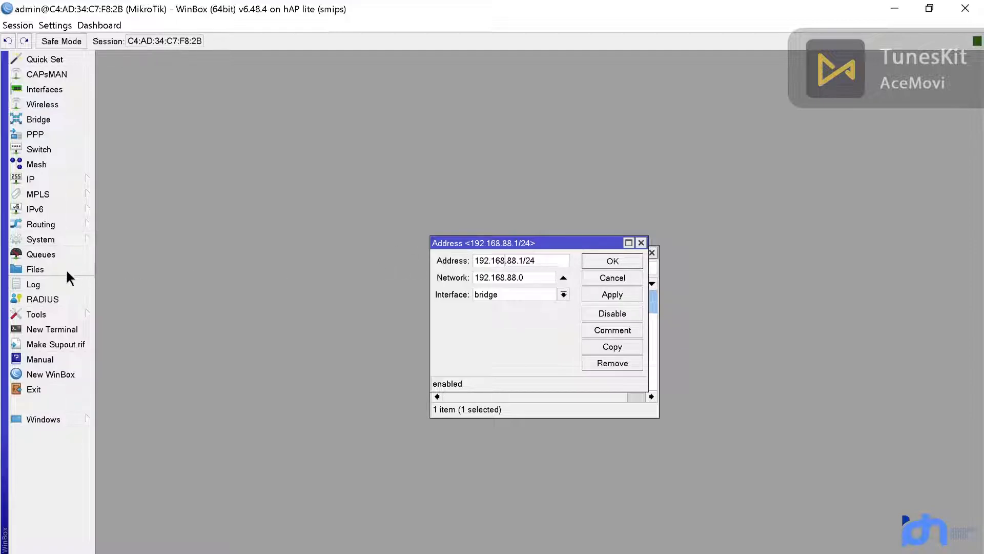
pyautogui.click(78, 239)
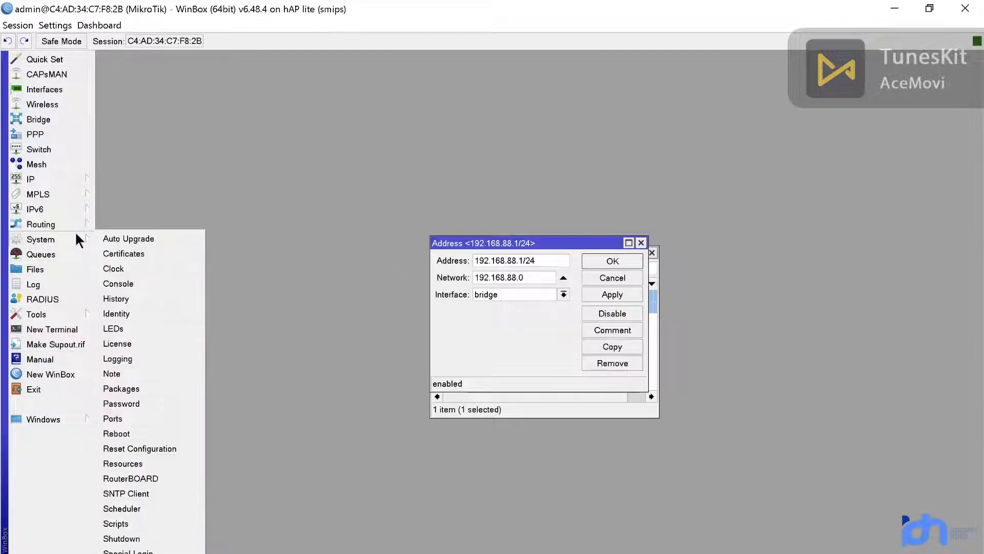
# Step: Reset the router configuration with No Default Configuration and confirm the reboot
pyautogui.click(165, 451)
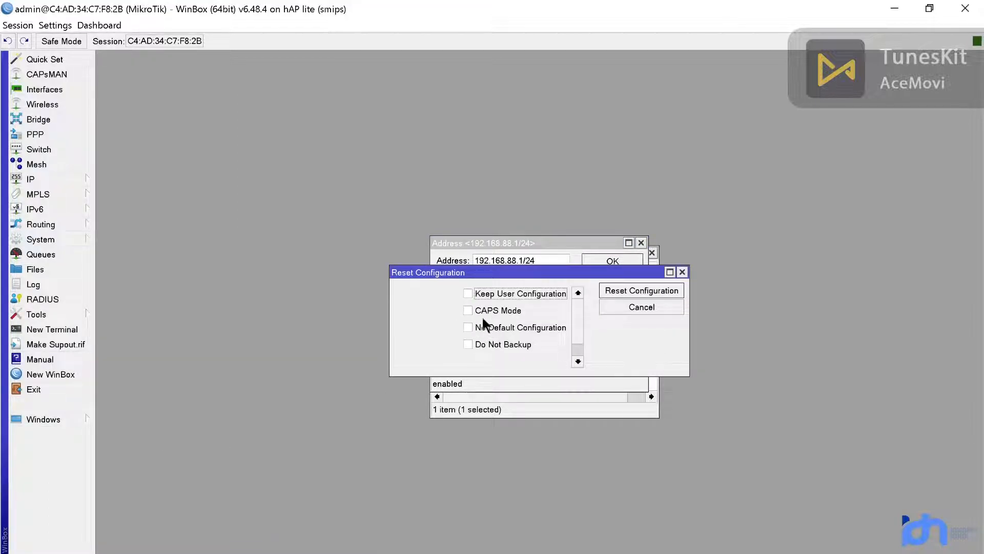
pyautogui.click(470, 327)
pyautogui.click(636, 289)
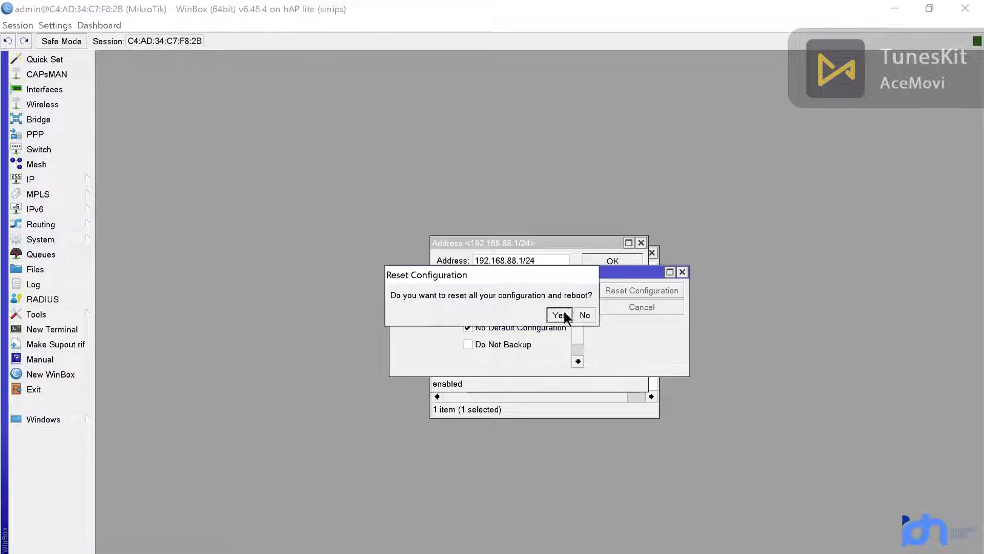
pyautogui.click(560, 315)
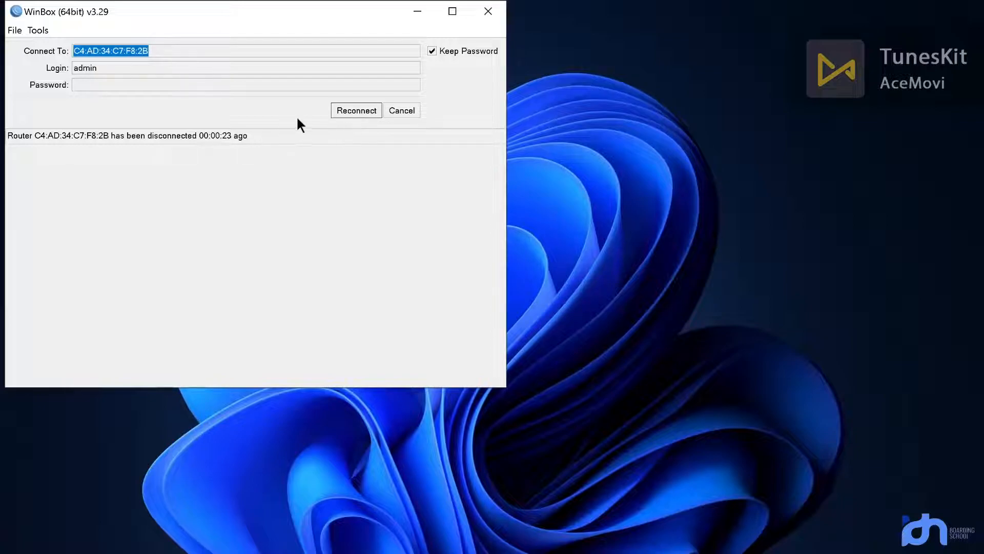
# Step: Refresh the neighbour list and select the reset router C4:AD:34:C7:F8:2B at 0.0.0.0
pyautogui.click(354, 119)
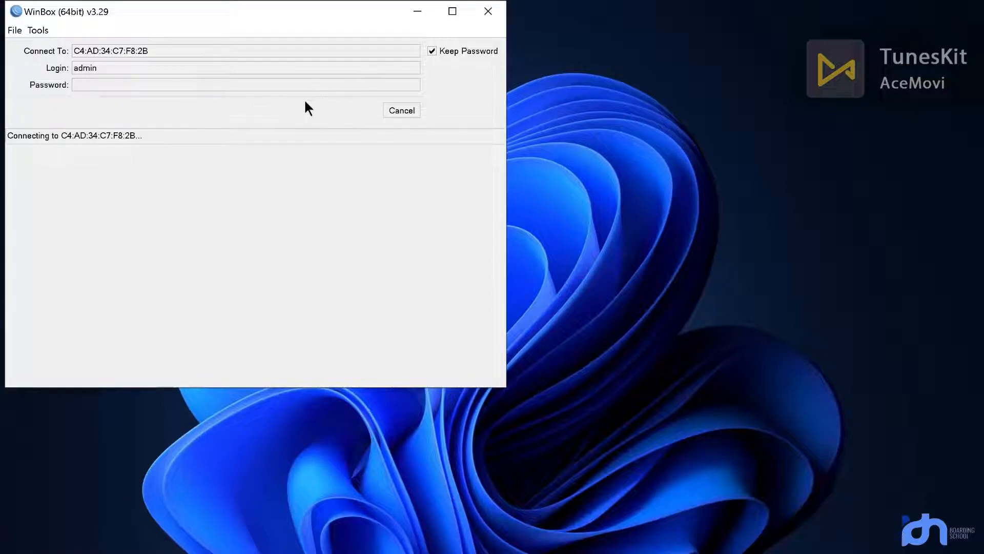
pyautogui.click(401, 110)
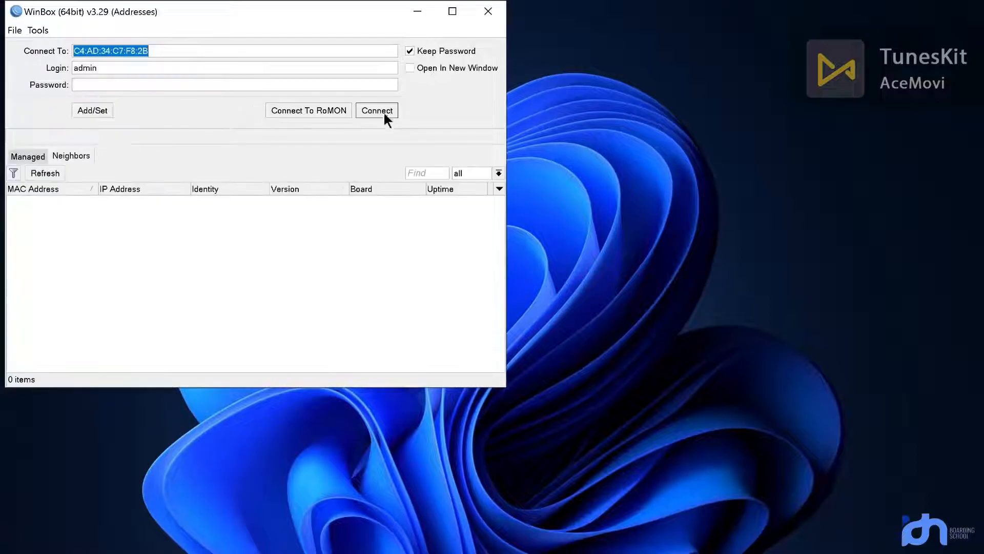
pyautogui.click(47, 173)
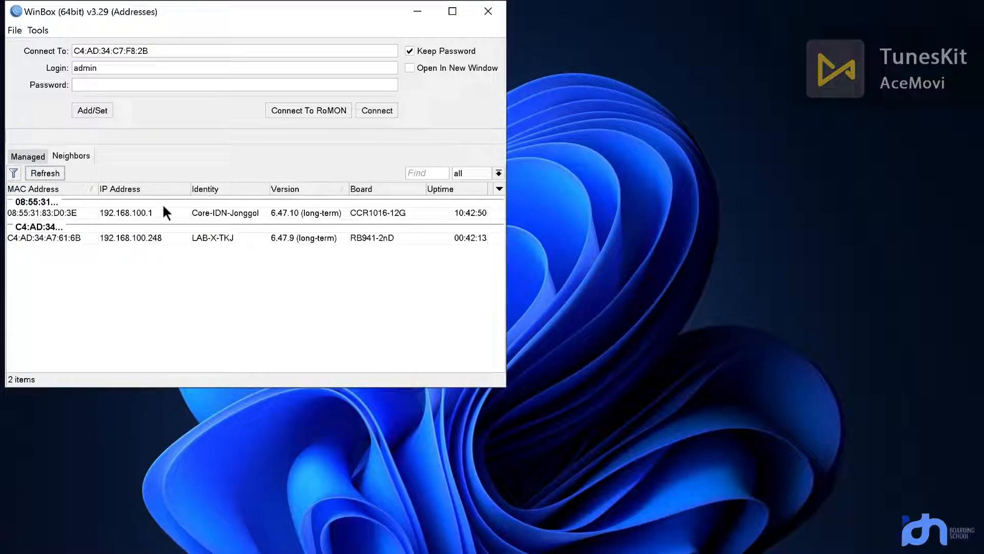
pyautogui.click(50, 173)
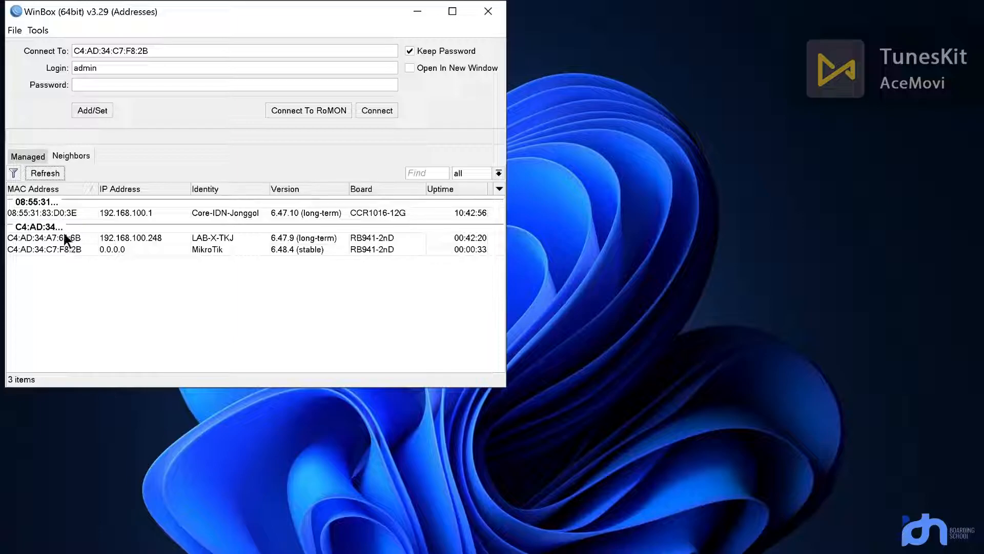
pyautogui.click(53, 249)
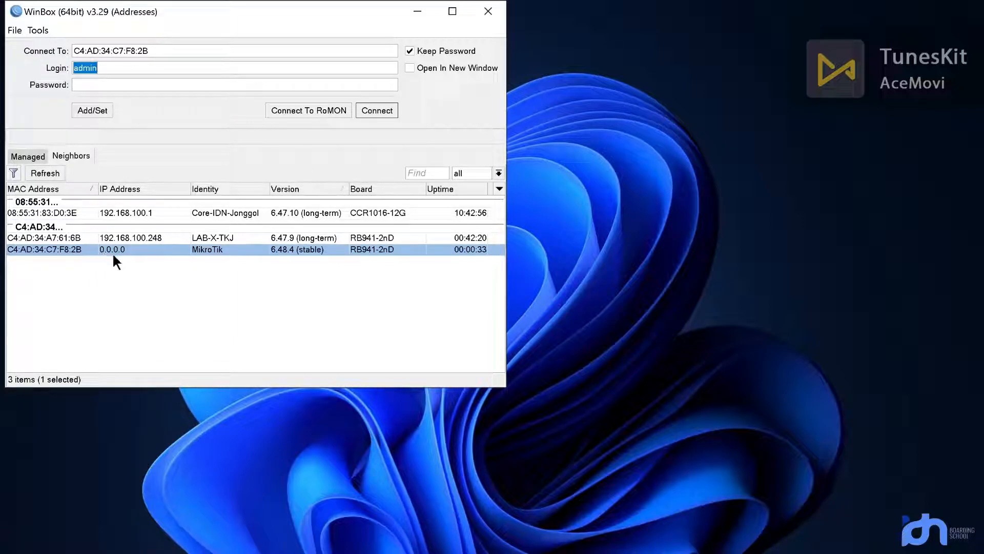
# Step: Log into the reset router and add address 192.168.1.1/24 on ether2
pyautogui.click(376, 111)
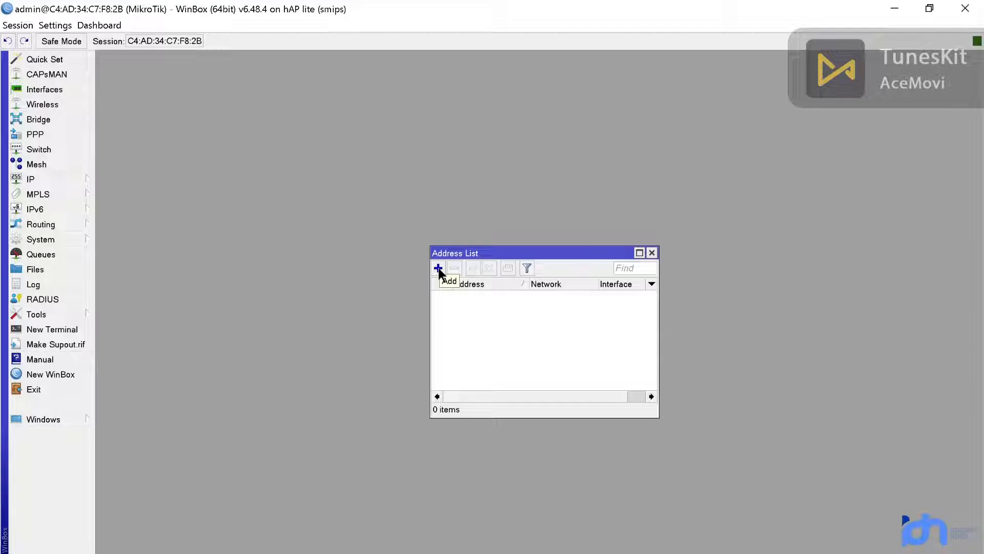
pyautogui.click(438, 269)
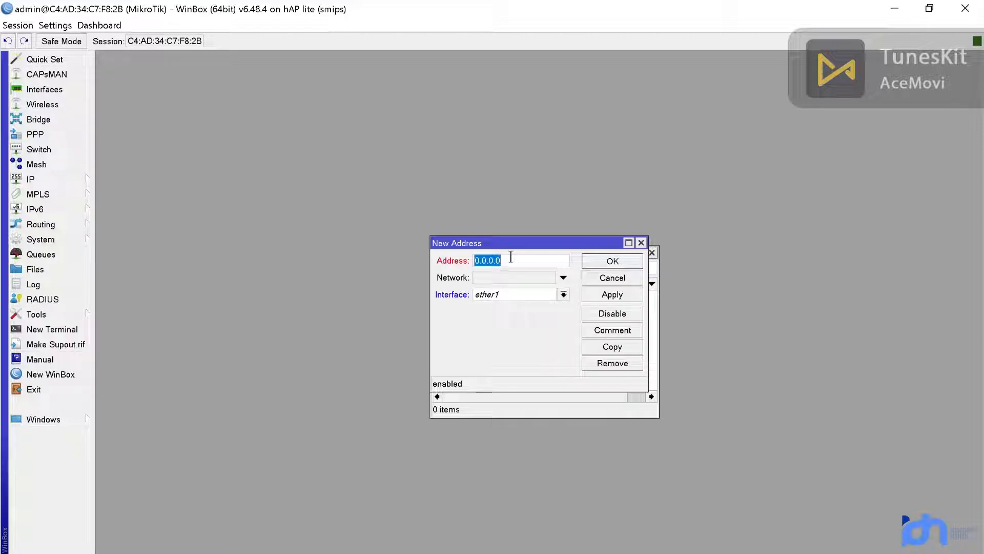
pyautogui.press('BackSpace')
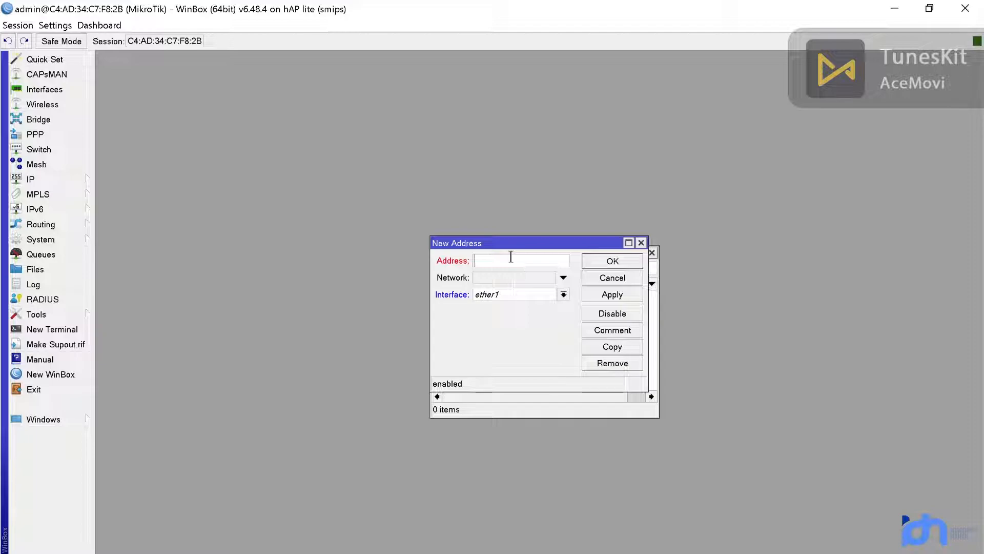
pyautogui.write('192.168.1')
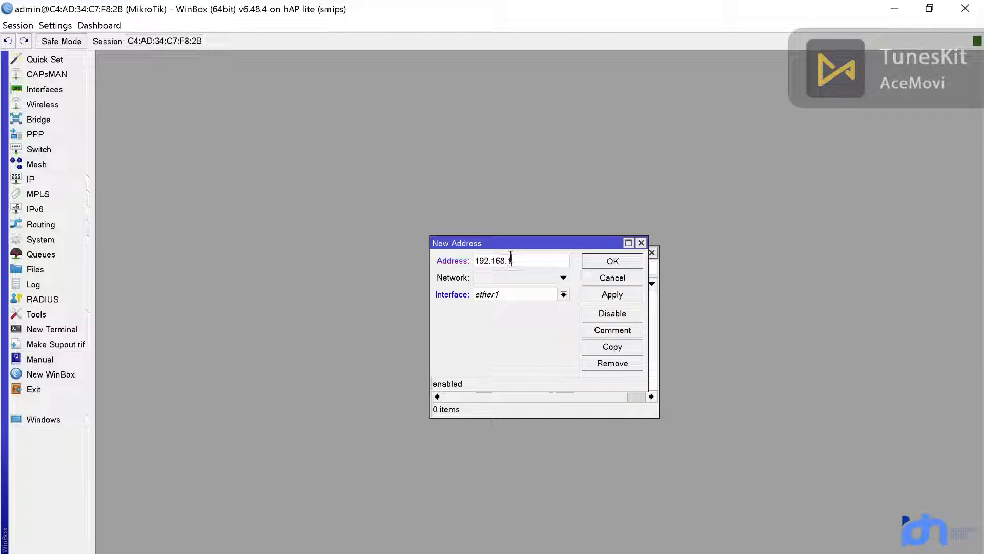
pyautogui.write('.1/24')
pyautogui.click(543, 296)
pyautogui.click(553, 317)
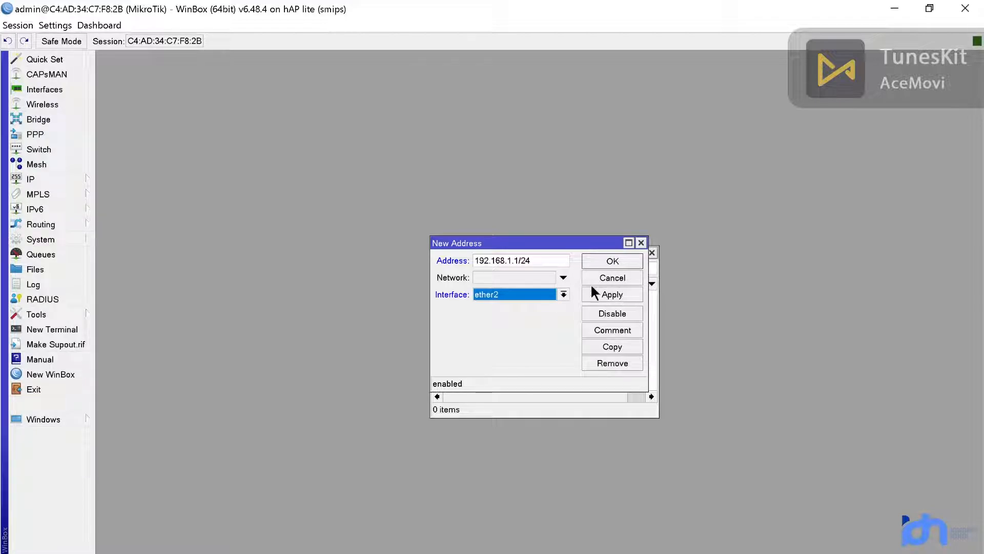
pyautogui.click(628, 299)
pyautogui.click(613, 256)
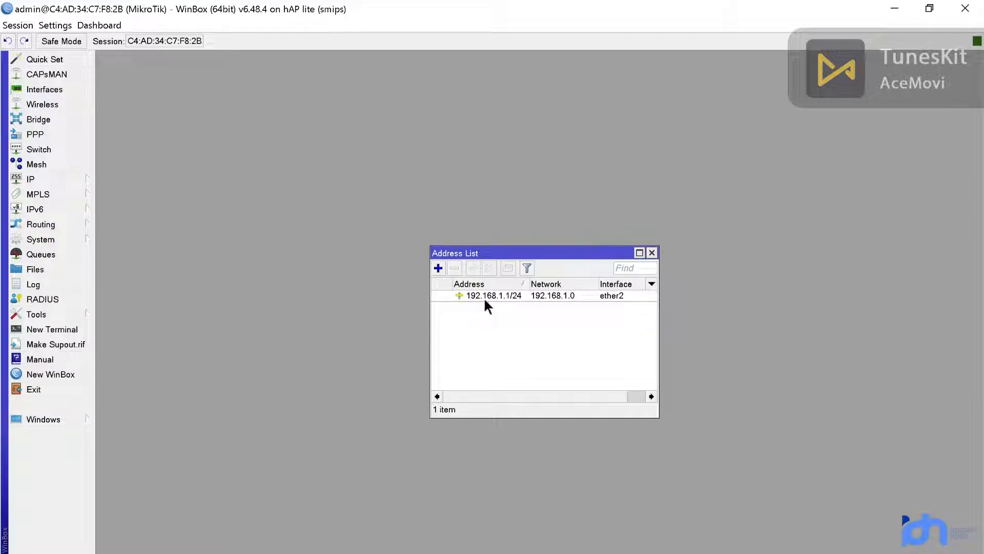
pyautogui.click(651, 253)
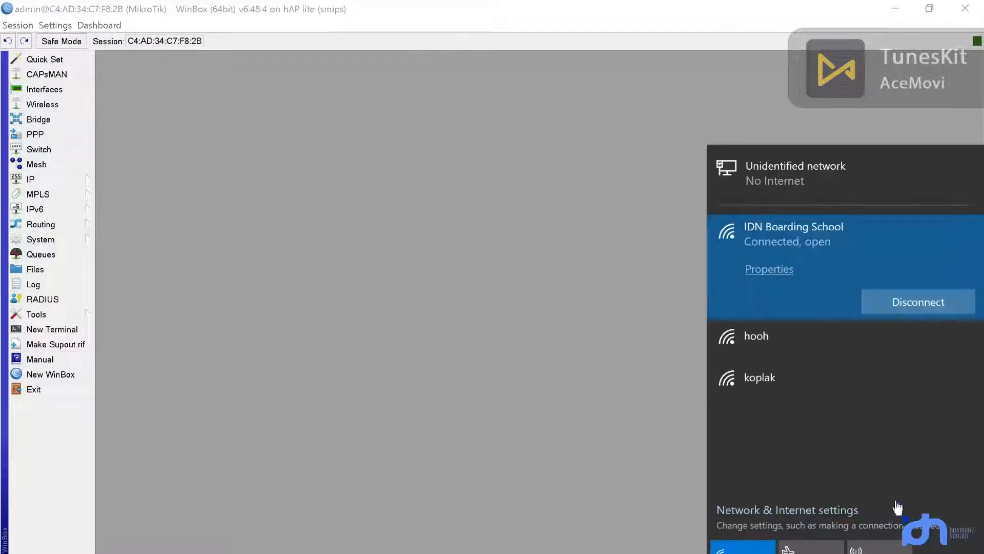
# Step: Disconnect from the IDN Boarding School WiFi and view the unidentified Ethernet network's settings
pyautogui.click(886, 307)
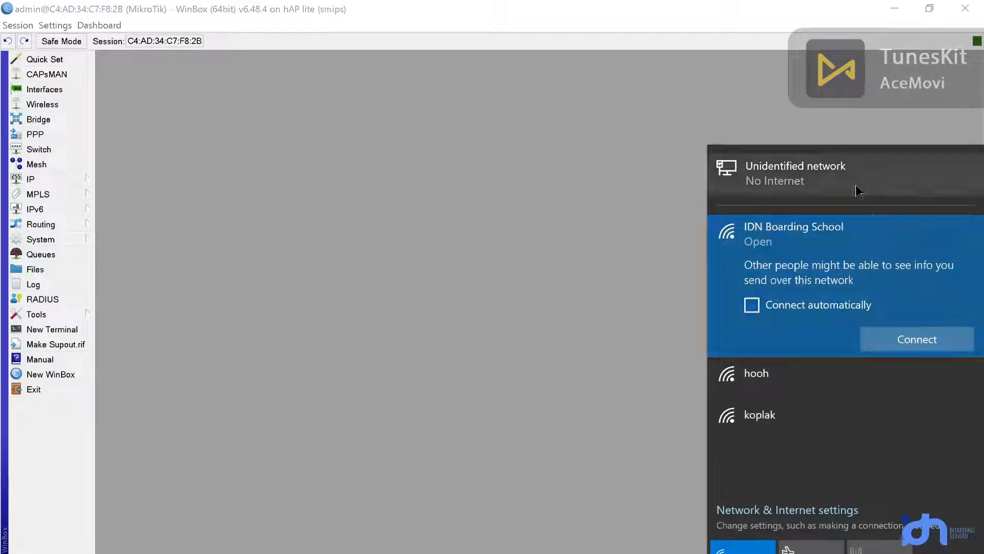
pyautogui.click(571, 373)
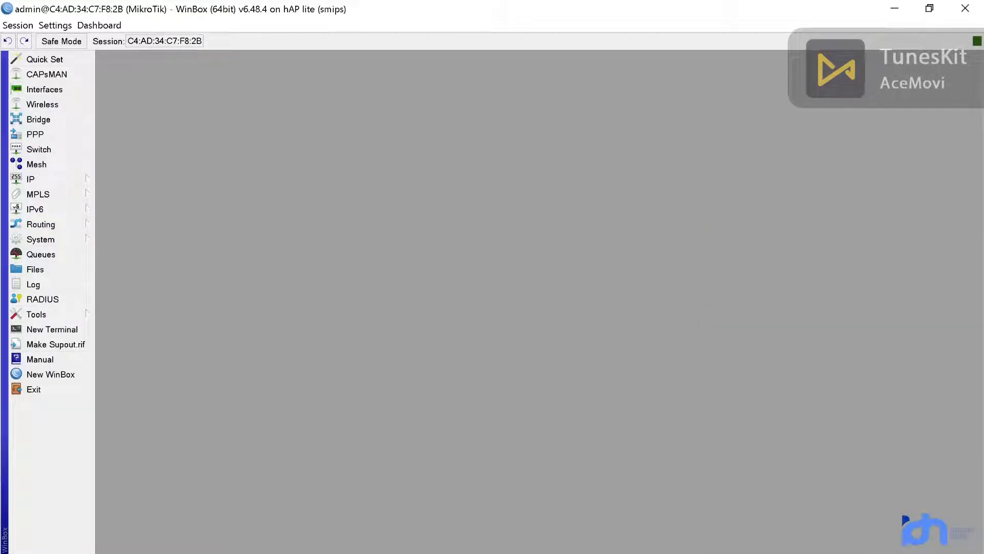
pyautogui.click(884, 553)
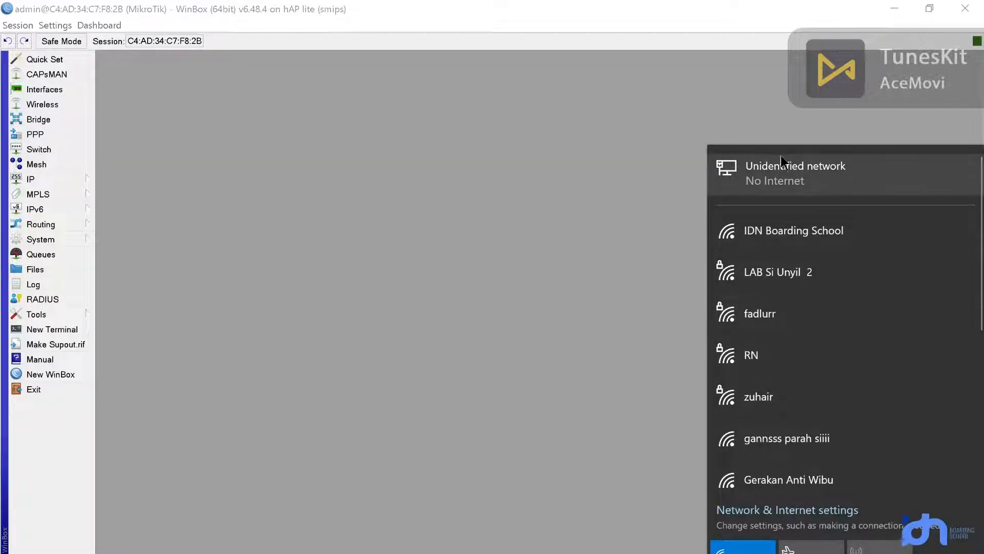
pyautogui.click(790, 182)
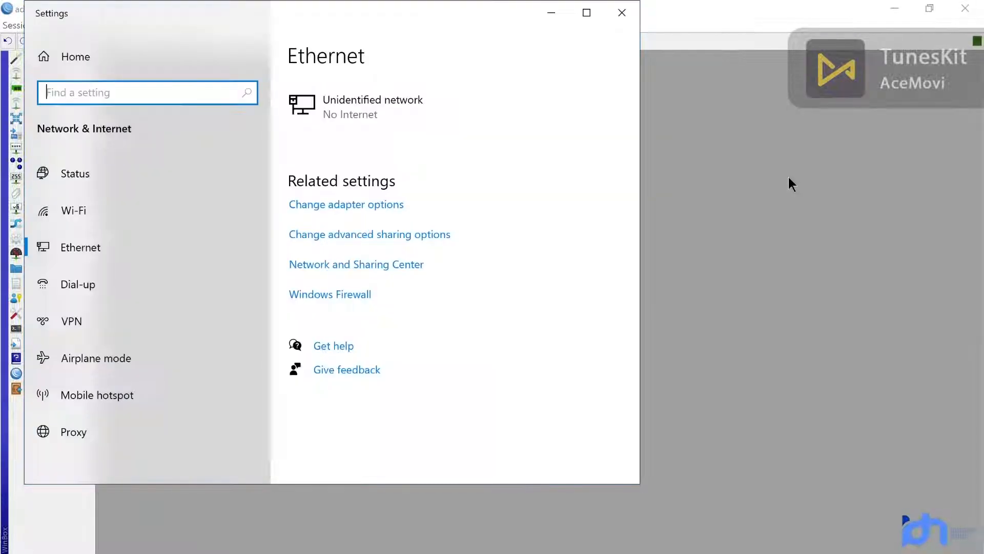
# Step: Open the Internet Protocol Version 4 (TCP/IPv4) properties of the Ethernet 6 adapter
pyautogui.click(368, 210)
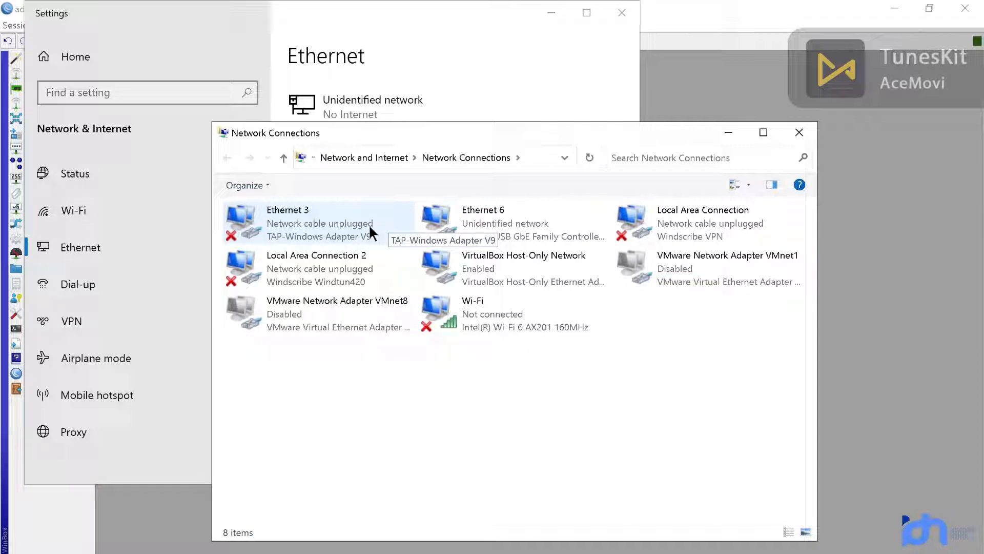
pyautogui.click(503, 216)
pyautogui.rightClick(495, 224)
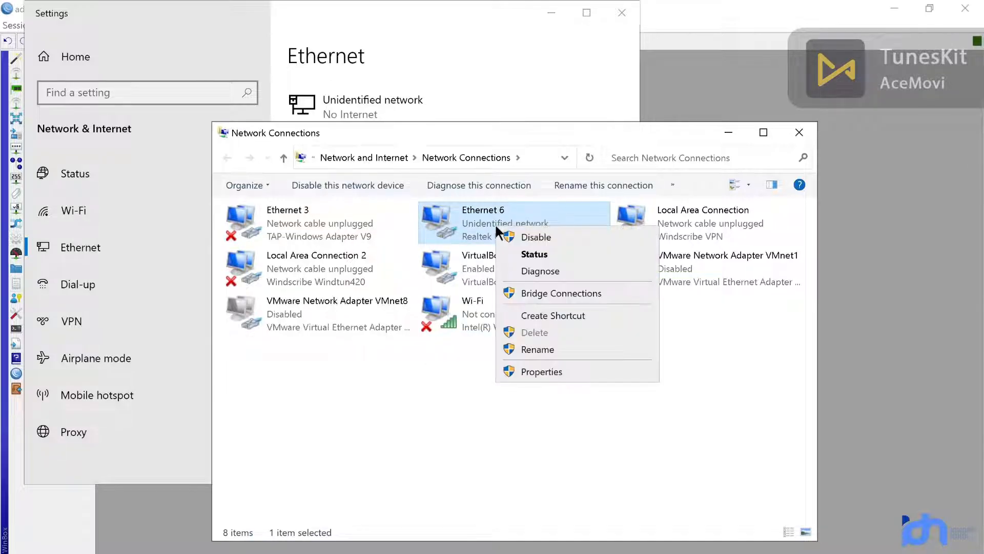
pyautogui.click(439, 224)
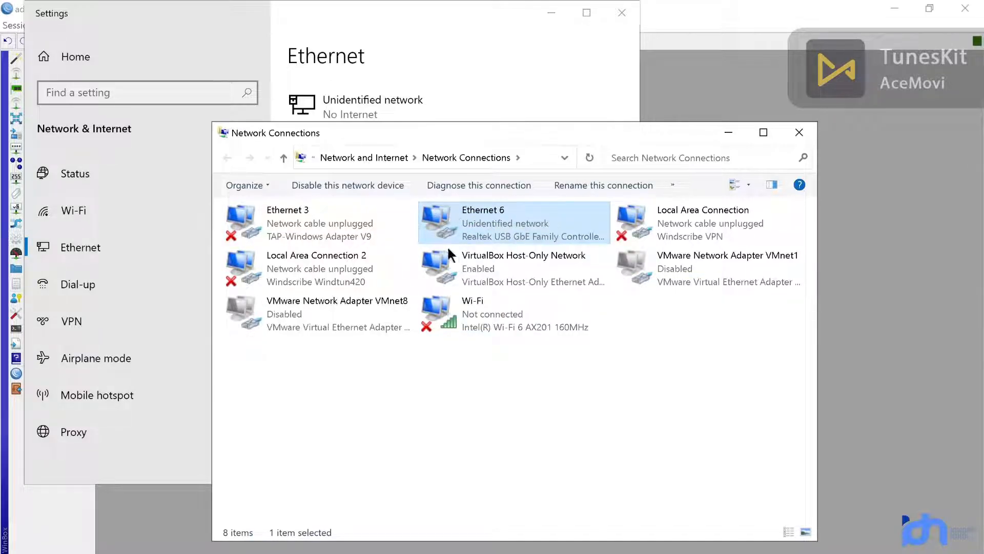
pyautogui.doubleClick(475, 216)
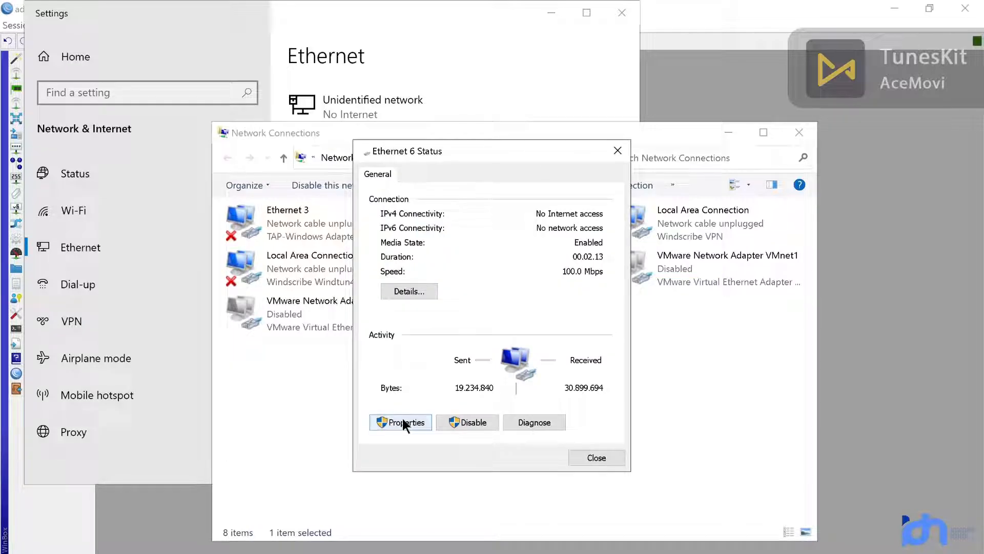
pyautogui.click(402, 420)
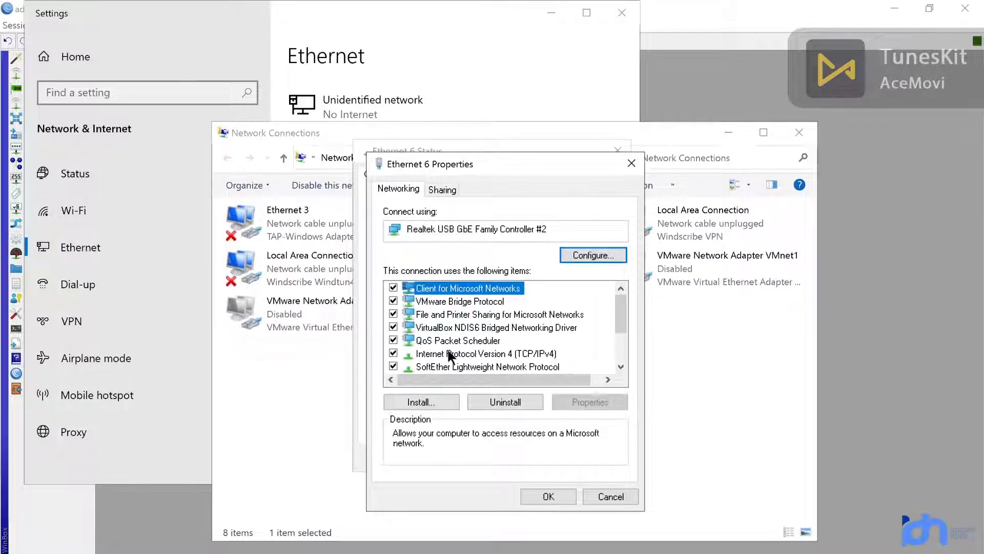
pyautogui.click(471, 343)
pyautogui.click(473, 353)
pyautogui.scroll(-1, 507, 360)
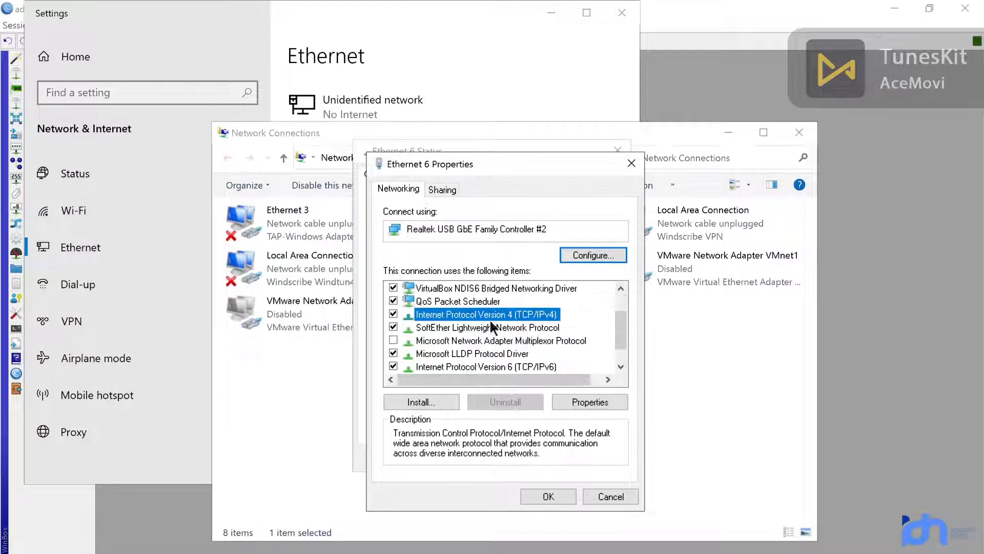
pyautogui.doubleClick(491, 314)
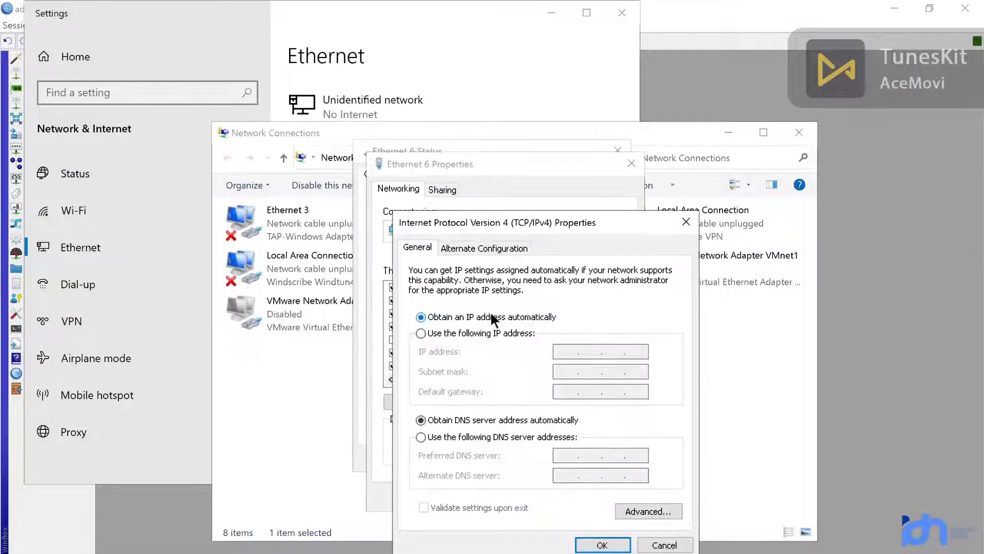
# Step: Give Ethernet 6 static IP 192.168.1.2, mask 255.255.255.0 and gateway 192.168.1.1
pyautogui.click(429, 334)
pyautogui.click(560, 349)
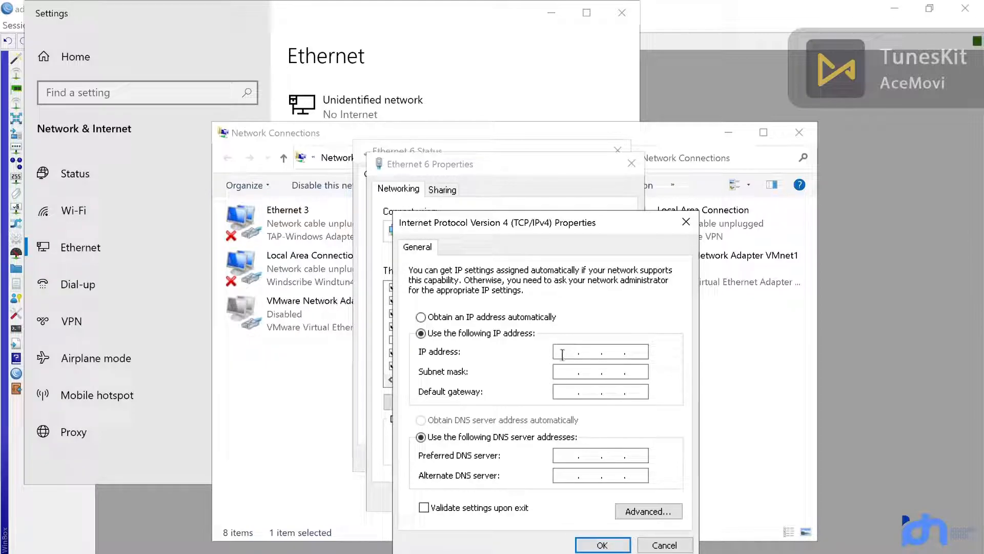
pyautogui.write('192 . 168 . 1 . 2')
pyautogui.click(566, 372)
pyautogui.click(571, 392)
pyautogui.write('192 . 168 . ')
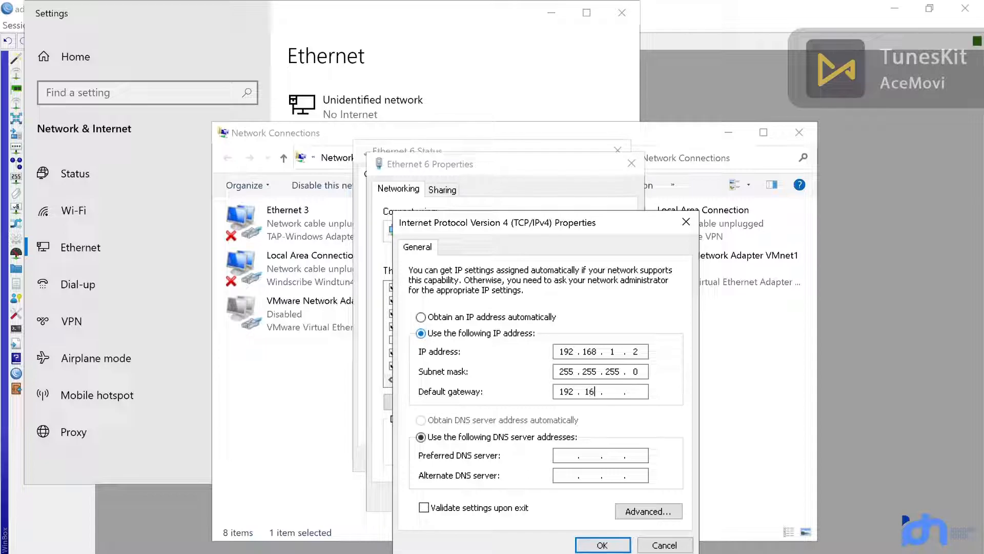
pyautogui.write('1 . 1')
pyautogui.click(642, 352)
pyautogui.press('BackSpace')
pyautogui.write('3')
pyautogui.press('BackSpace')
pyautogui.write('2')
# Step: Set the DNS servers to 8.8.8.8 and 8.8.4.4
pyautogui.click(566, 451)
pyautogui.write('8 . 8 . 8 . 8')
pyautogui.click(567, 472)
pyautogui.write('8.8.4.4')
# Step: Save the IPv4 settings and close the adapter dialogs and Settings windows
pyautogui.click(613, 545)
pyautogui.click(558, 492)
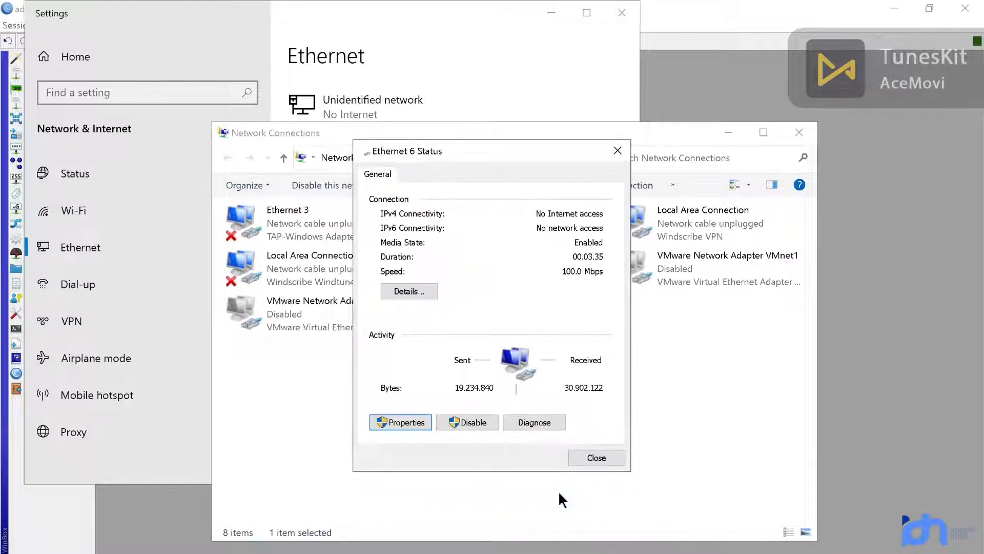
pyautogui.click(585, 456)
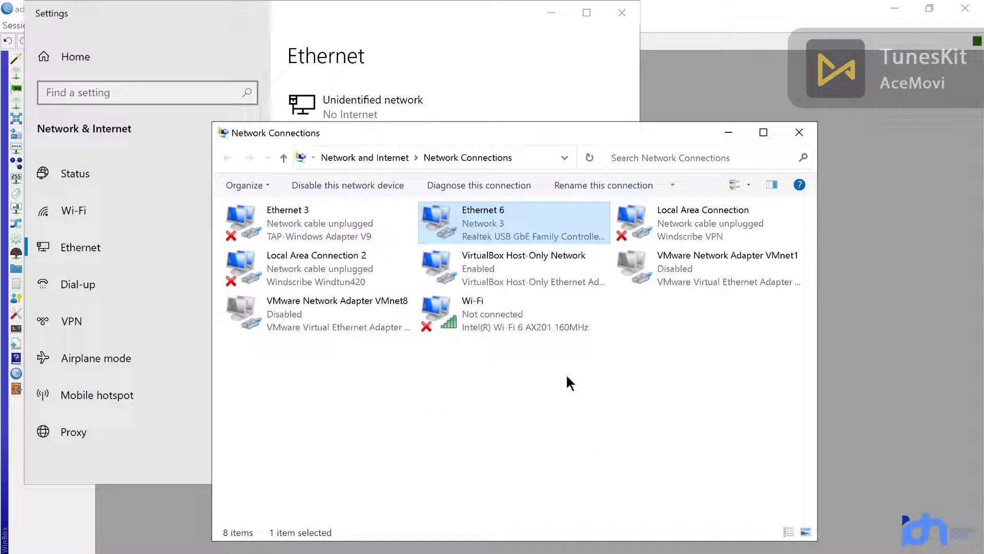
pyautogui.click(728, 132)
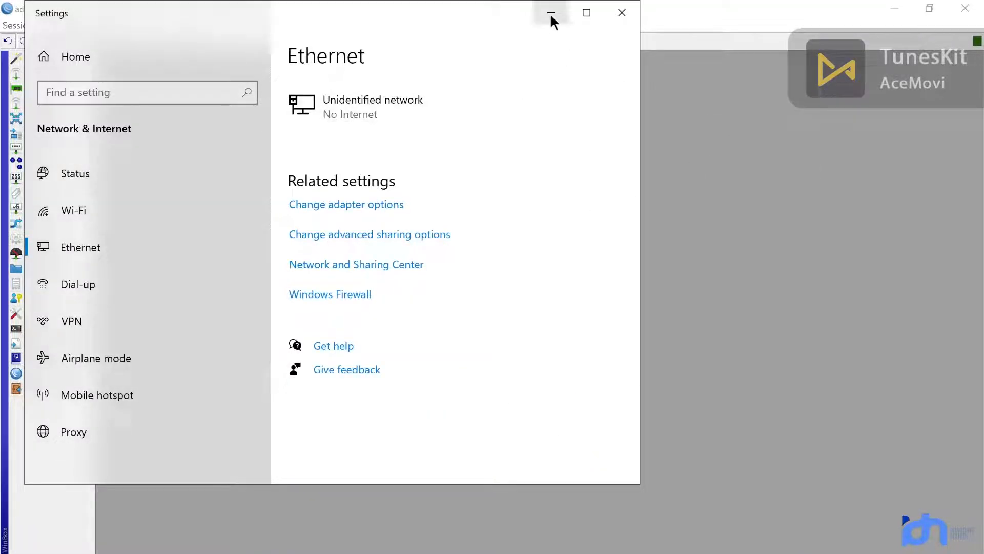
pyautogui.click(551, 12)
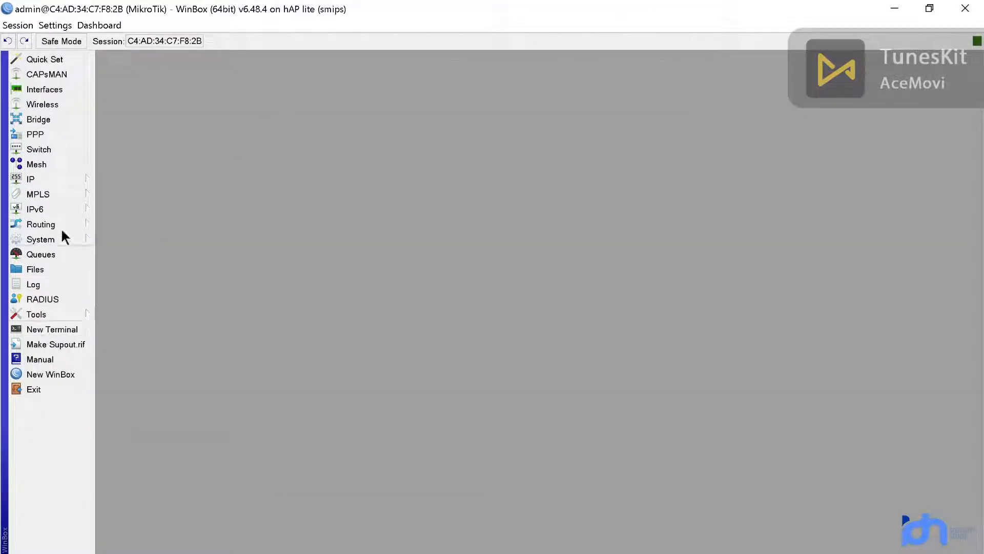
# Step: Open a new router terminal and reconnect the dropped WinBox session
pyautogui.click(78, 329)
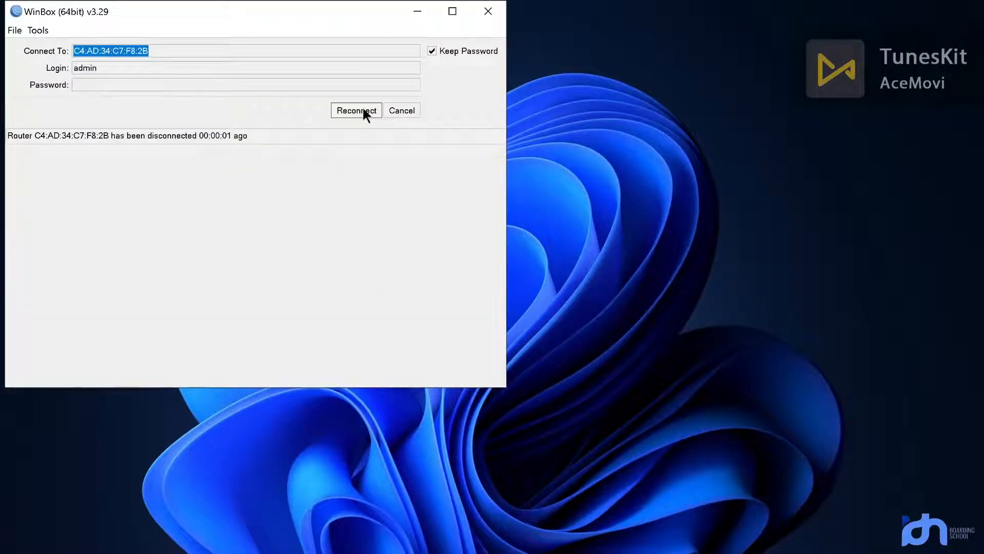
pyautogui.click(369, 112)
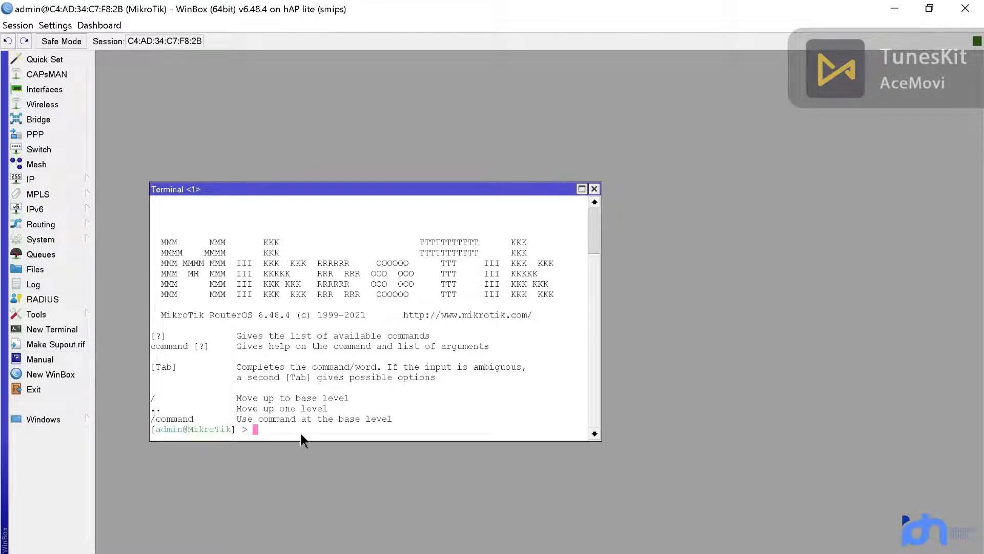
# Step: Ping 192.168.1.1 from the router terminal
pyautogui.write('ping  18')
pyautogui.press('BackSpace')
pyautogui.write('92.168.1.1')
pyautogui.press('Return')
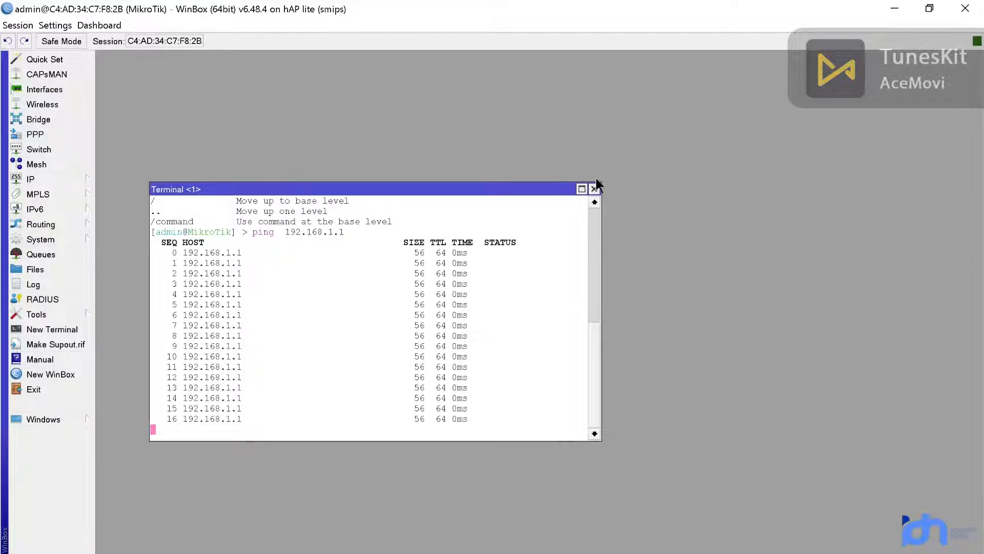
# Step: Close the terminal and start a new wireless security profile, profile1, from Security Profiles
pyautogui.click(594, 189)
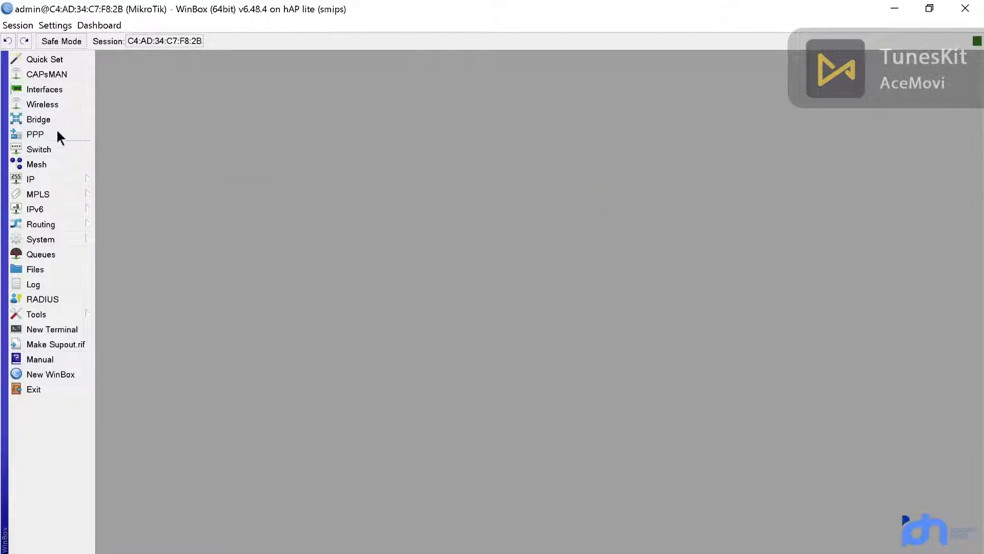
pyautogui.click(63, 103)
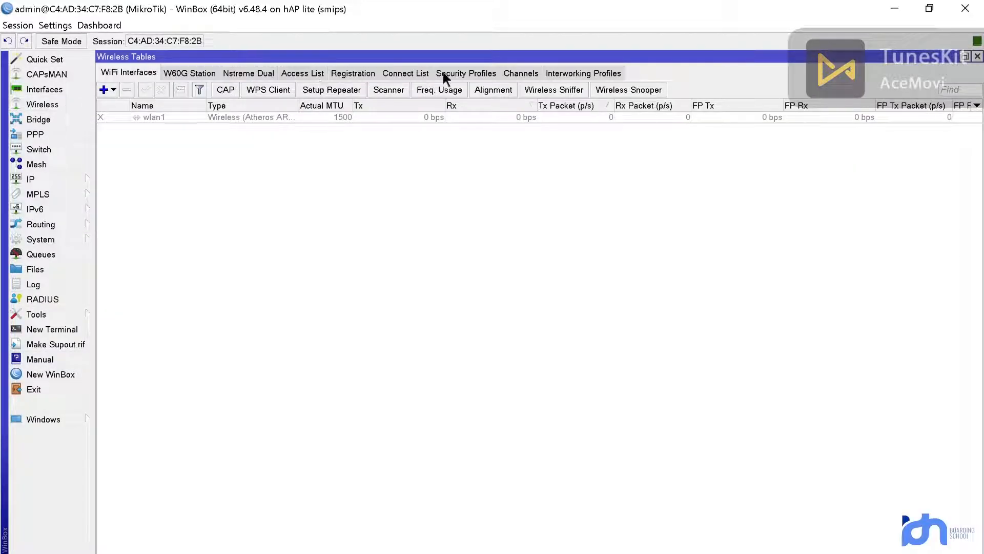
pyautogui.click(444, 77)
pyautogui.click(103, 89)
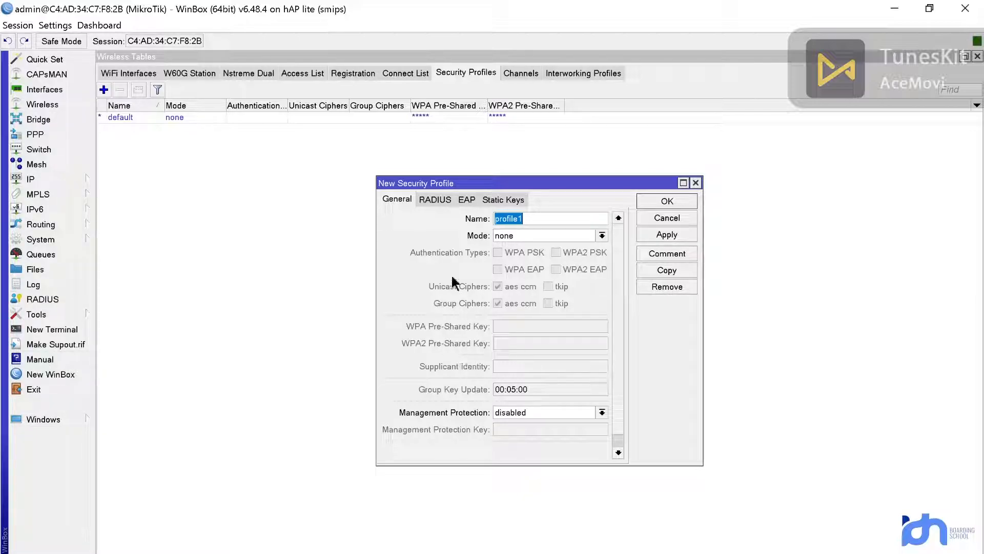
# Step: Set profile1 to dynamic keys with WPA PSK and WPA2 PSK, enter both pre-shared keys, and save it
pyautogui.click(518, 237)
pyautogui.click(522, 247)
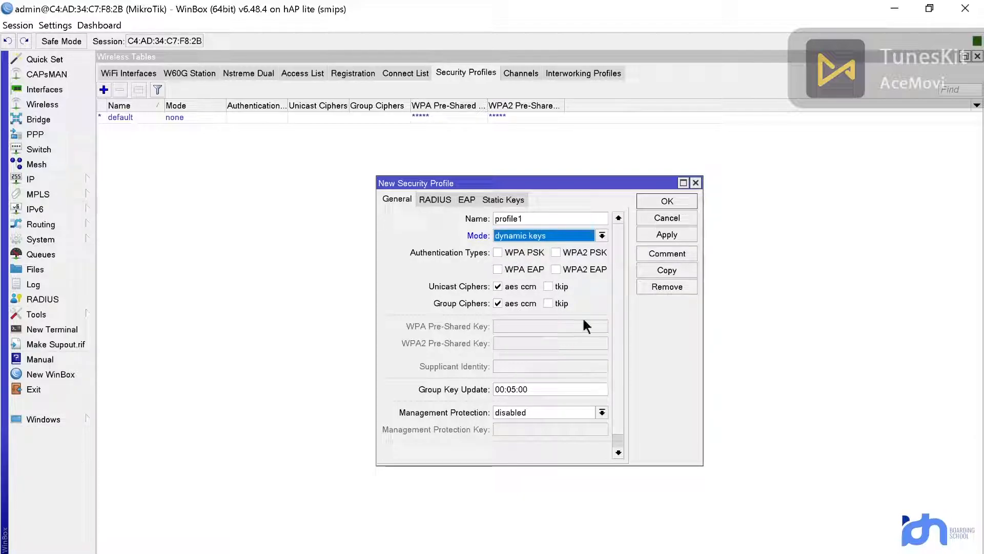
pyautogui.click(498, 253)
pyautogui.click(557, 252)
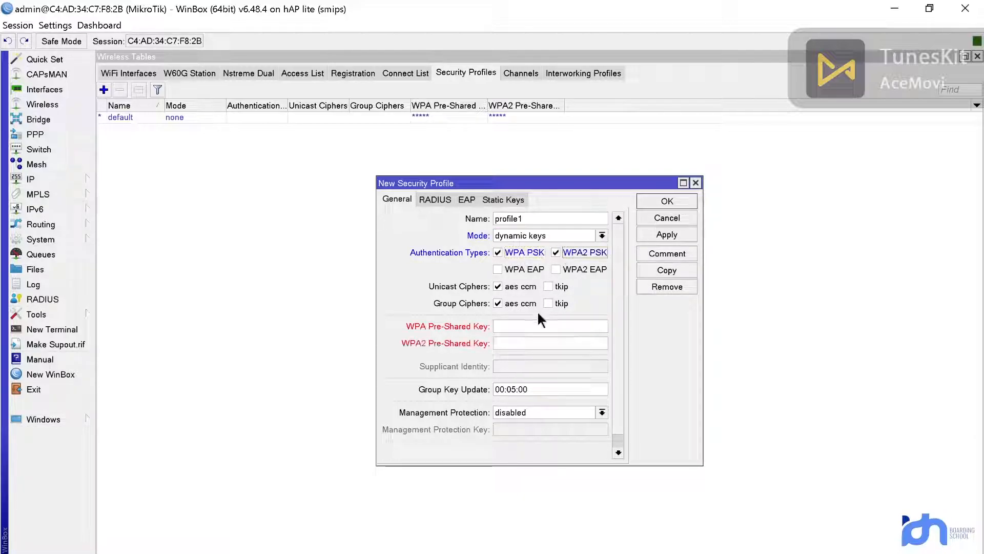
pyautogui.click(556, 330)
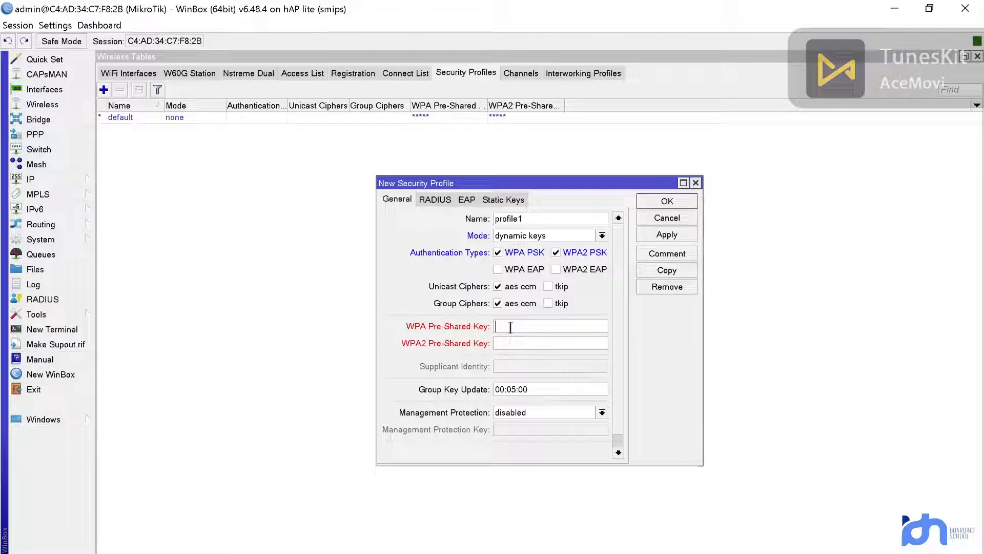
pyautogui.write('12345678')
pyautogui.click(510, 344)
pyautogui.write('12345678')
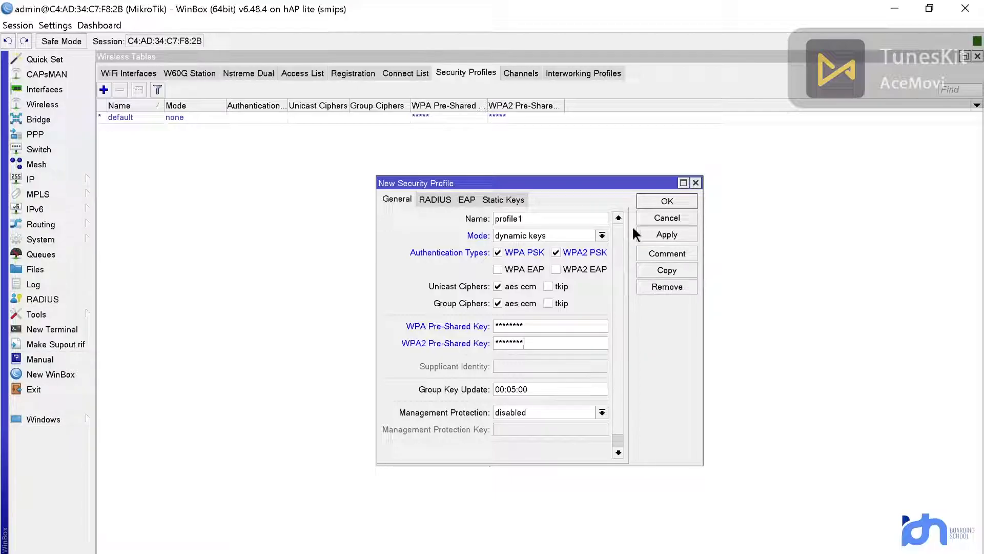
pyautogui.click(660, 232)
pyautogui.click(658, 203)
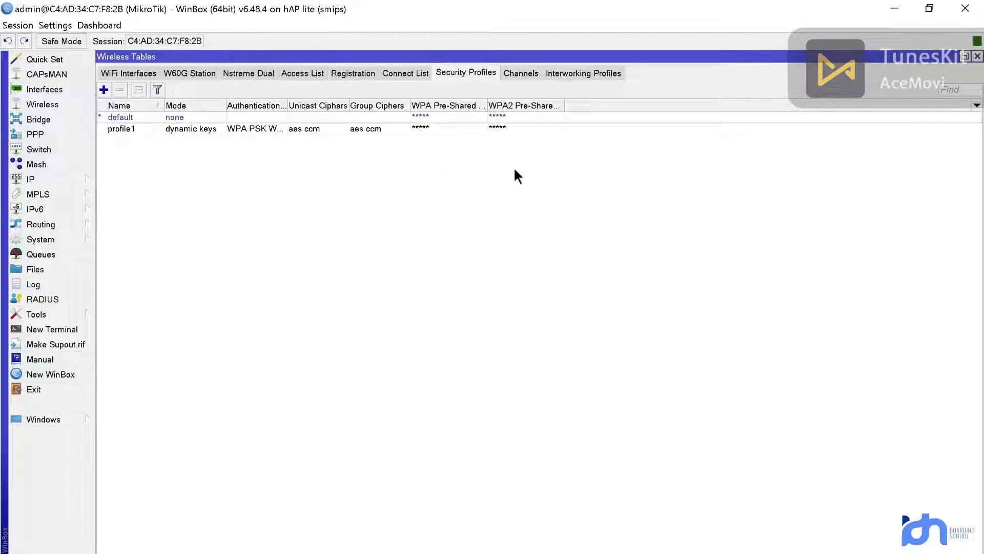
# Step: Enable the wlan1 interface in the wireless interfaces list and open its settings
pyautogui.click(132, 77)
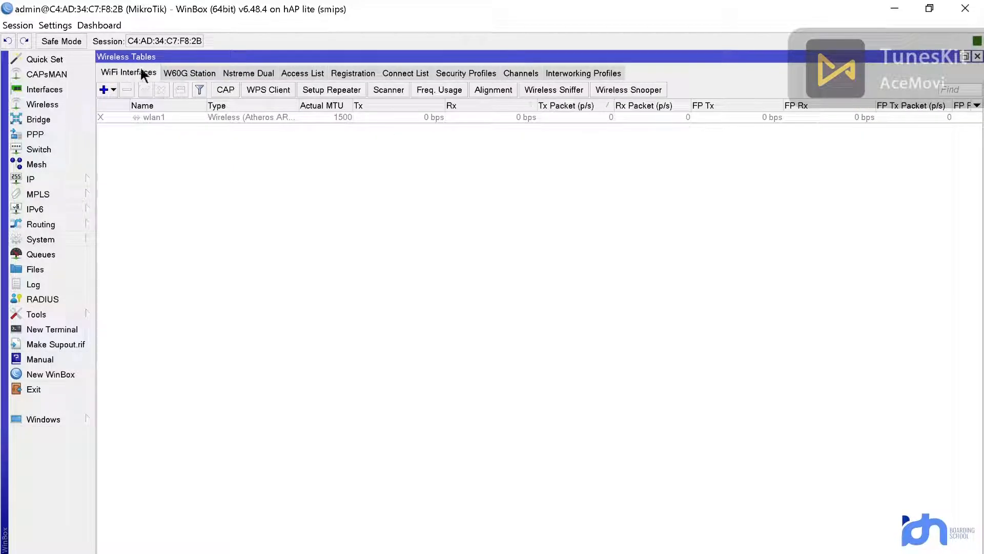
pyautogui.click(172, 117)
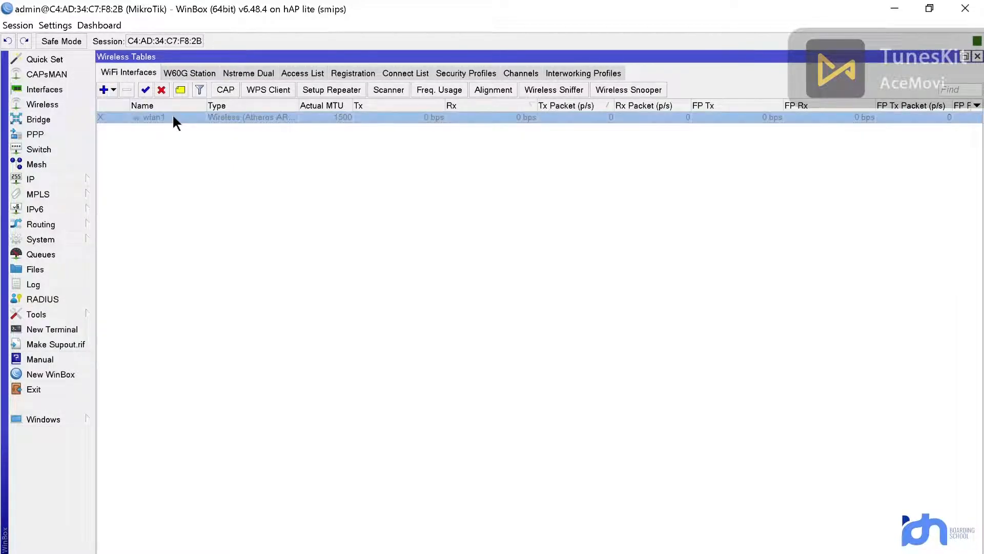
pyautogui.click(146, 90)
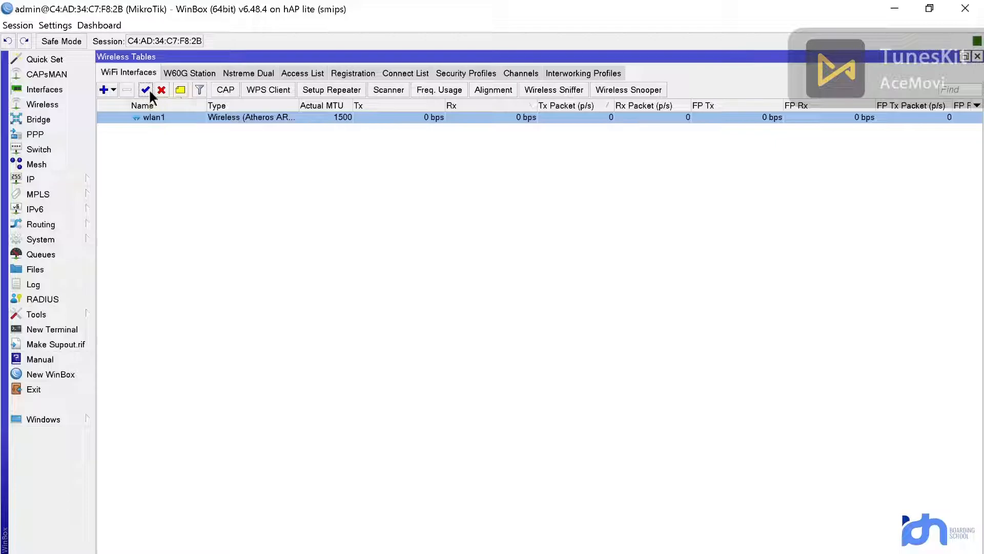
pyautogui.doubleClick(165, 115)
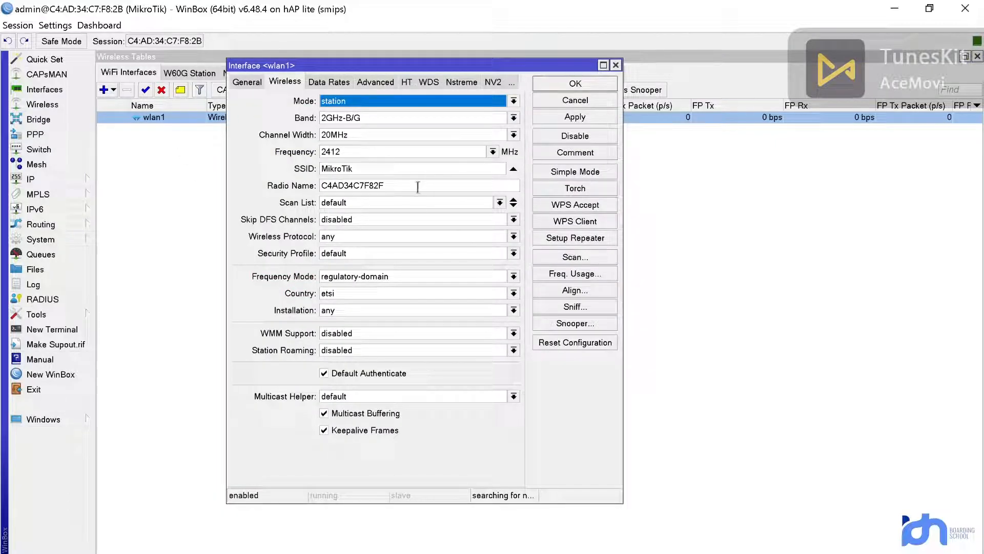
# Step: Assign security profile profile1 to wlan1, apply it, and open the network scanner
pyautogui.click(448, 253)
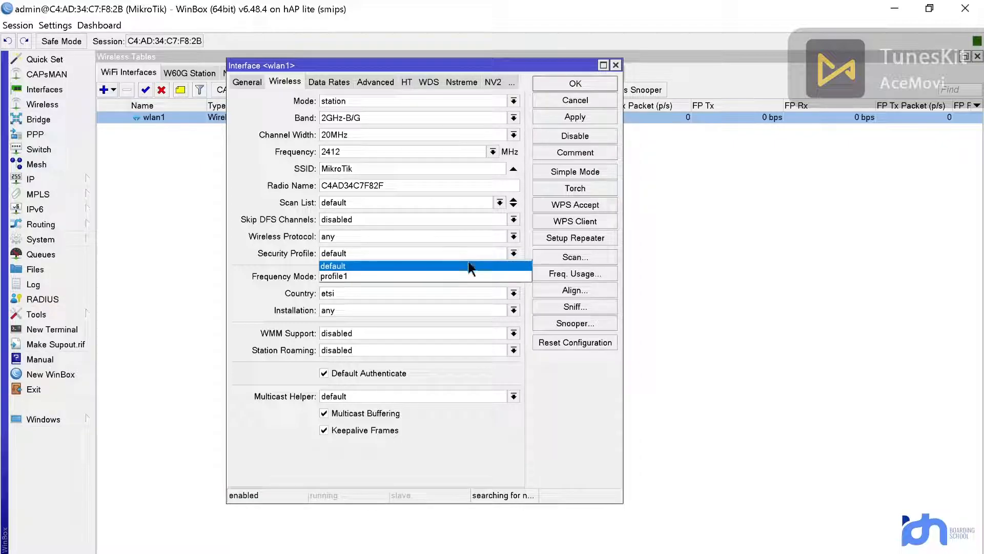
pyautogui.click(433, 270)
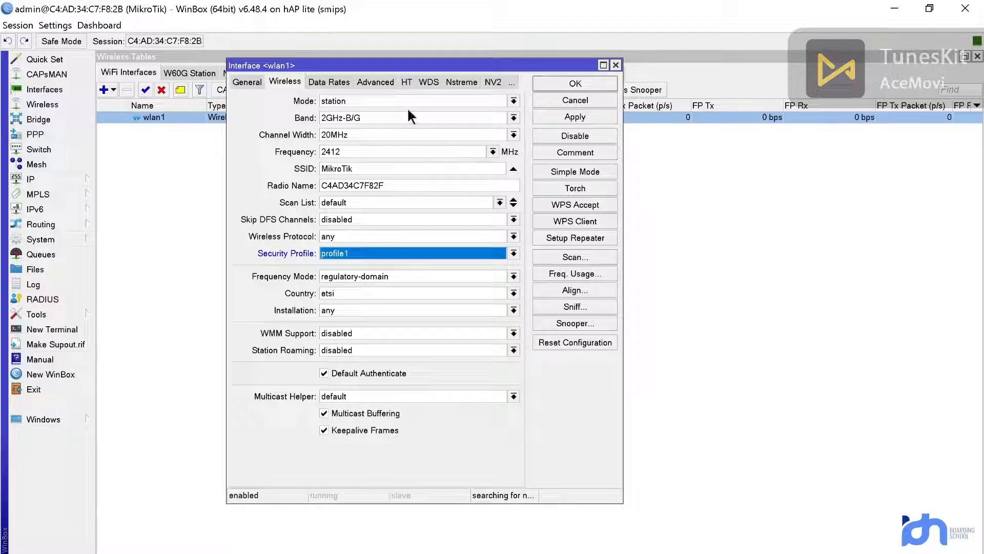
pyautogui.click(574, 117)
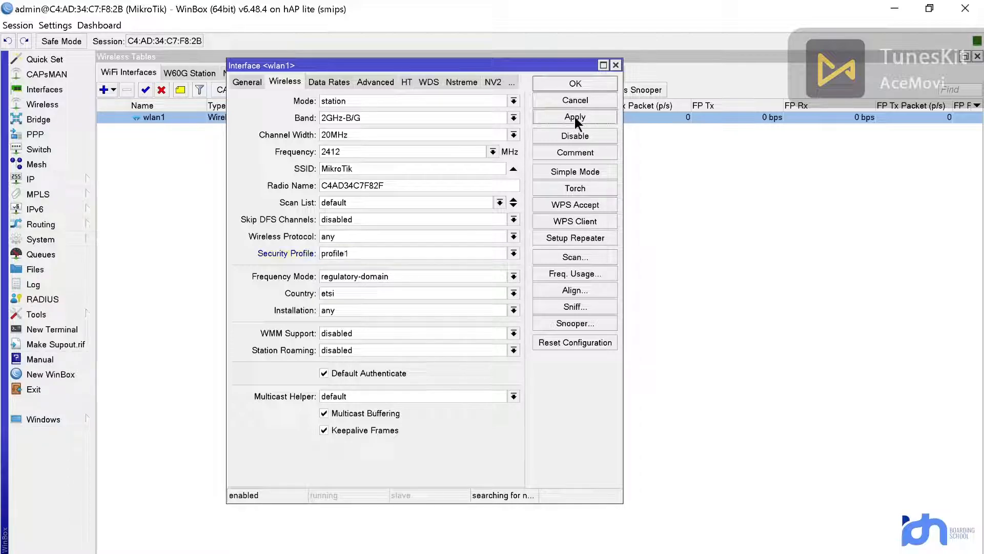
pyautogui.click(561, 256)
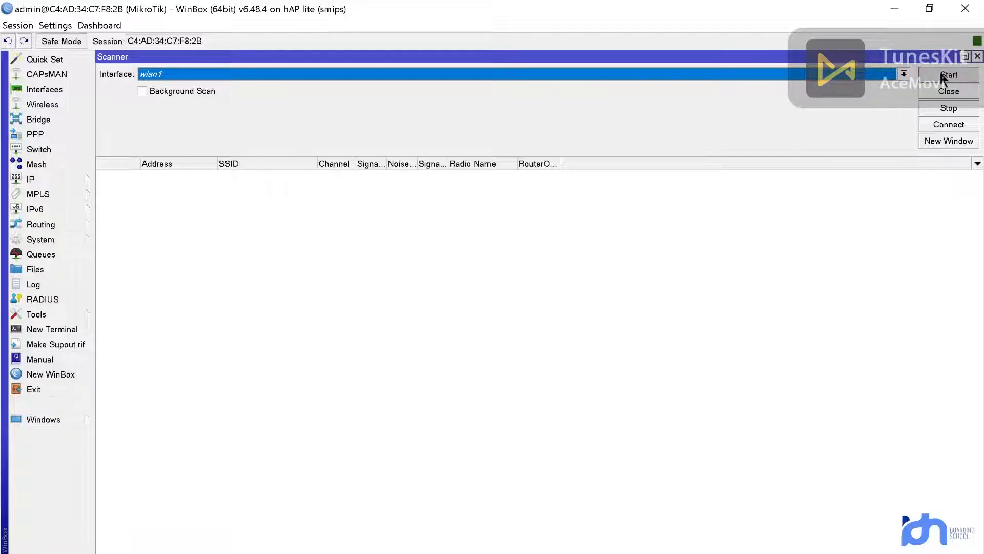
# Step: Scan for networks, connect wlan1 to LAB Si Unyil, and apply the connection settings
pyautogui.click(949, 75)
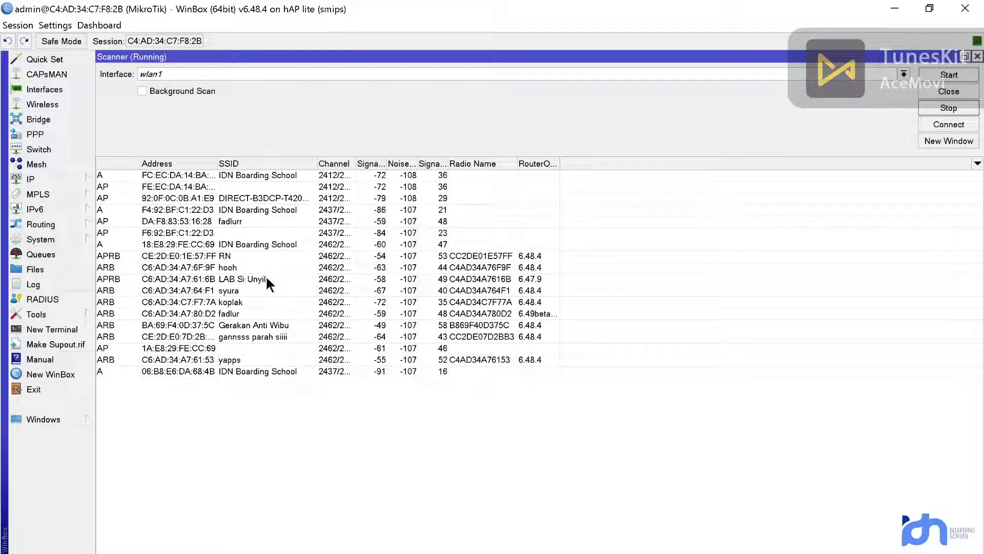
pyautogui.click(281, 279)
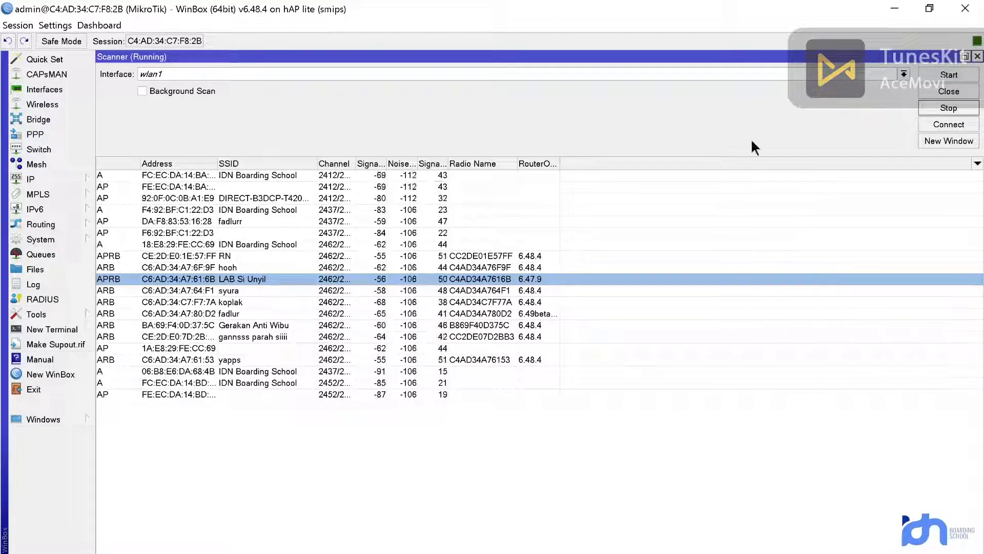
pyautogui.click(949, 125)
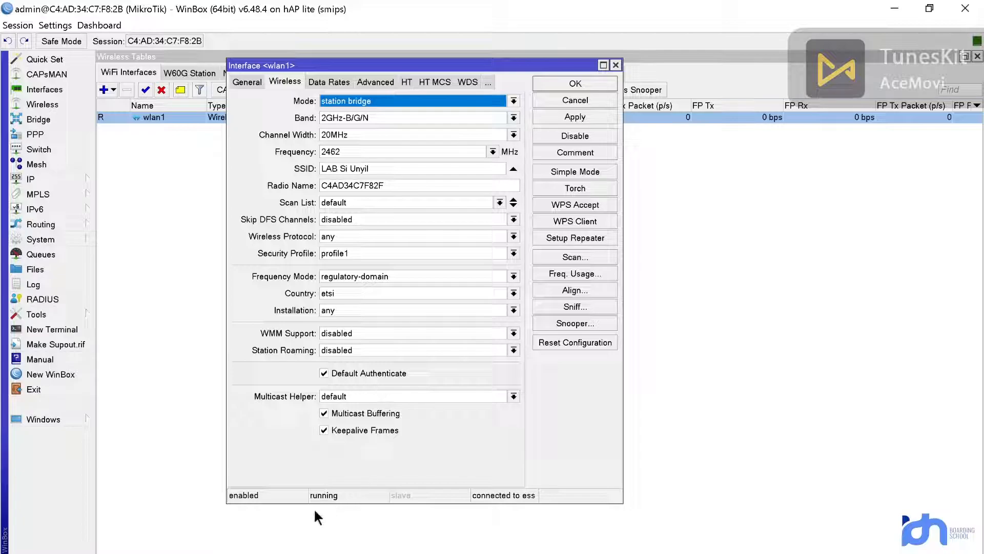
pyautogui.click(584, 112)
# Step: Close the wlan1 settings and open the IP DHCP Client list
pyautogui.click(575, 84)
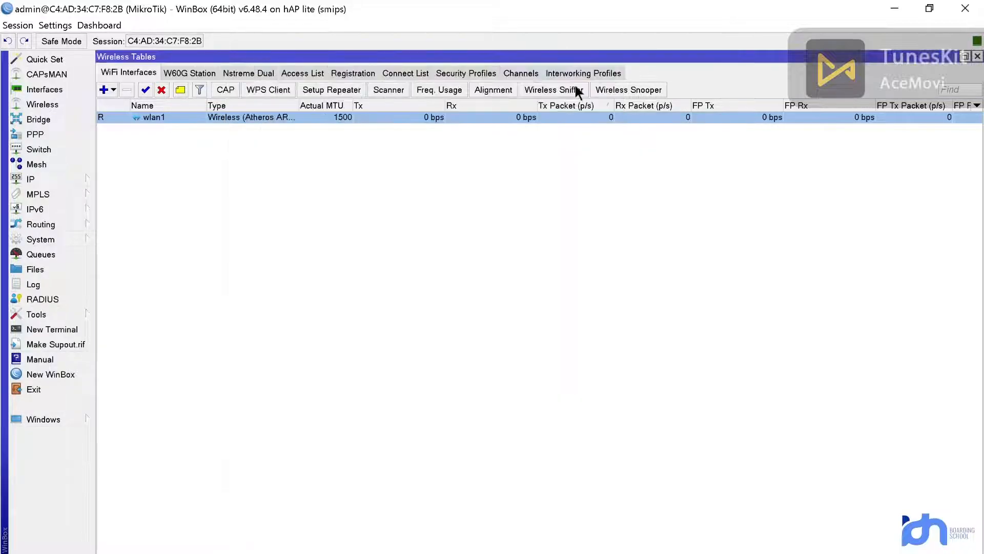
pyautogui.click(58, 179)
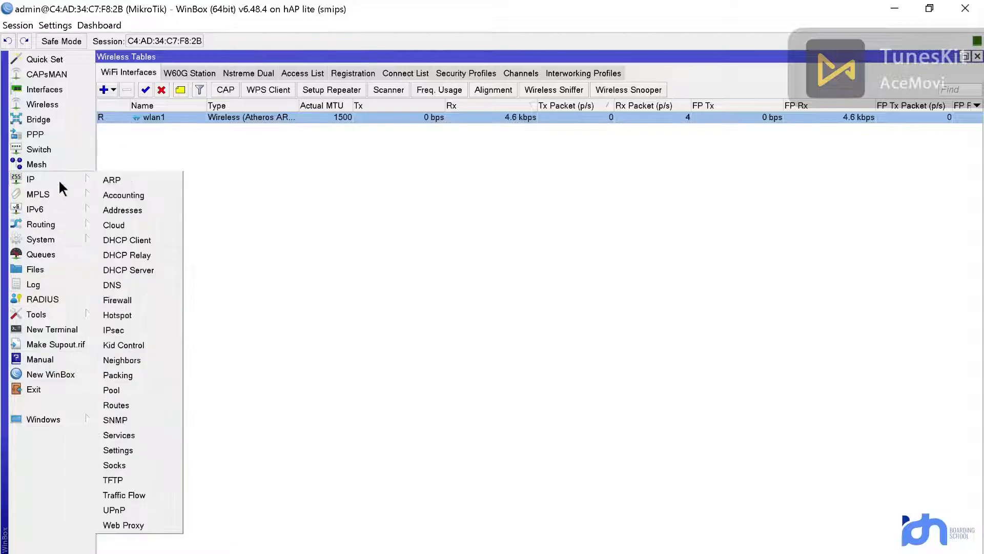
pyautogui.click(290, 215)
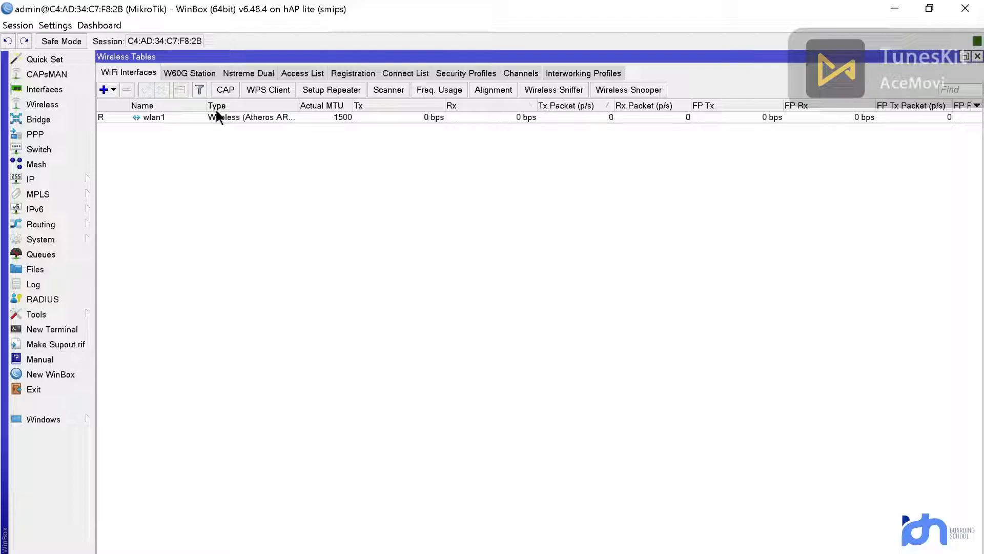
pyautogui.click(85, 179)
pyautogui.click(144, 240)
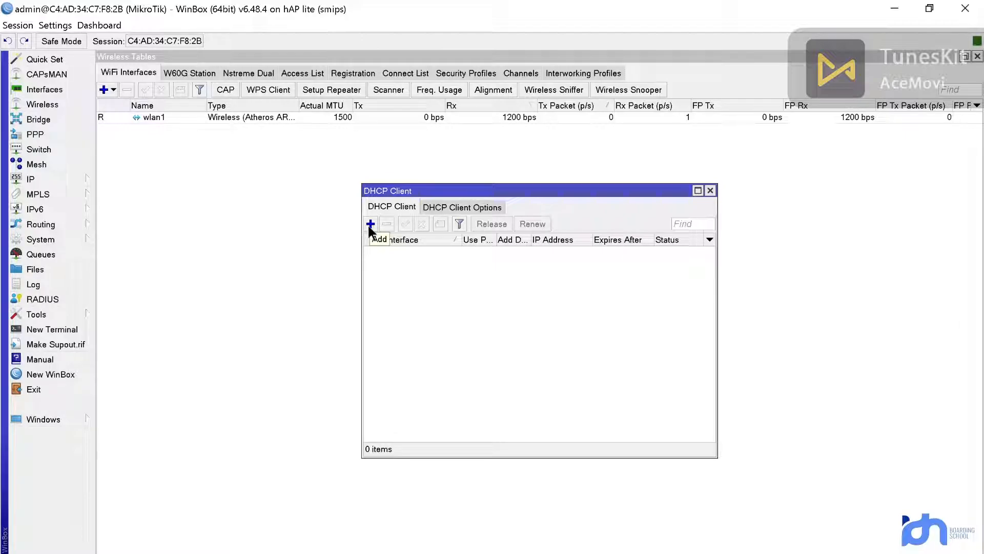
# Step: Add a DHCP client on wlan1, bound to 40.40.40.247, and close the DHCP Client list
pyautogui.click(370, 225)
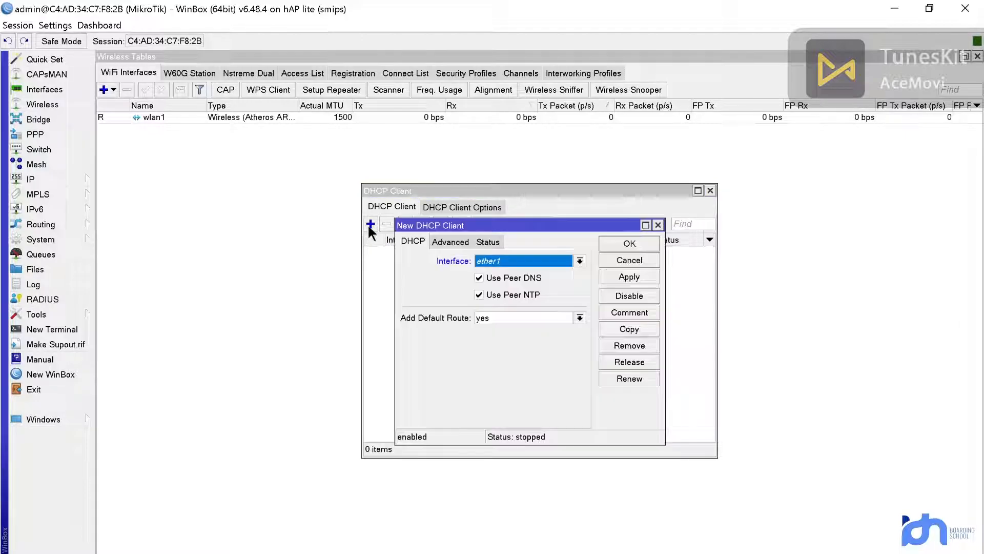
pyautogui.click(497, 258)
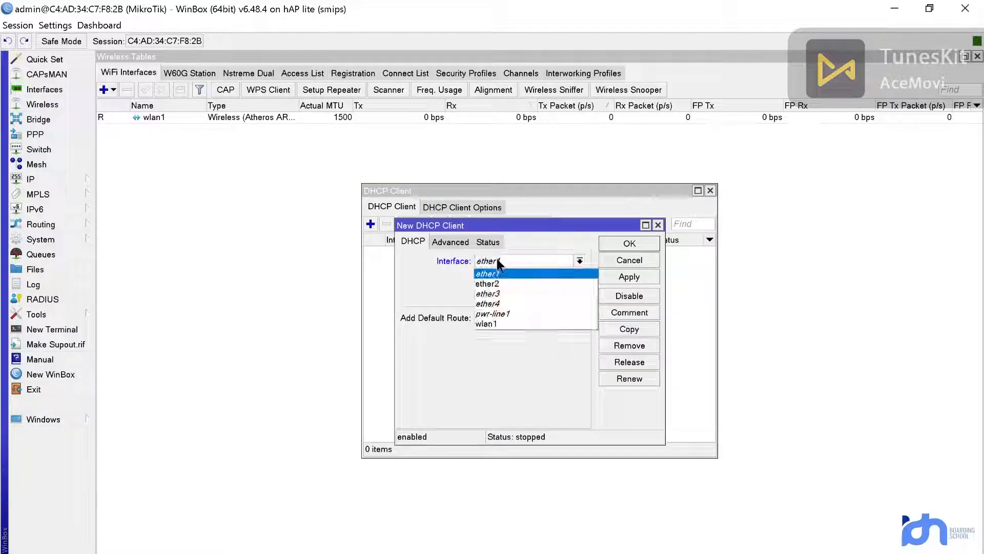
pyautogui.click(528, 324)
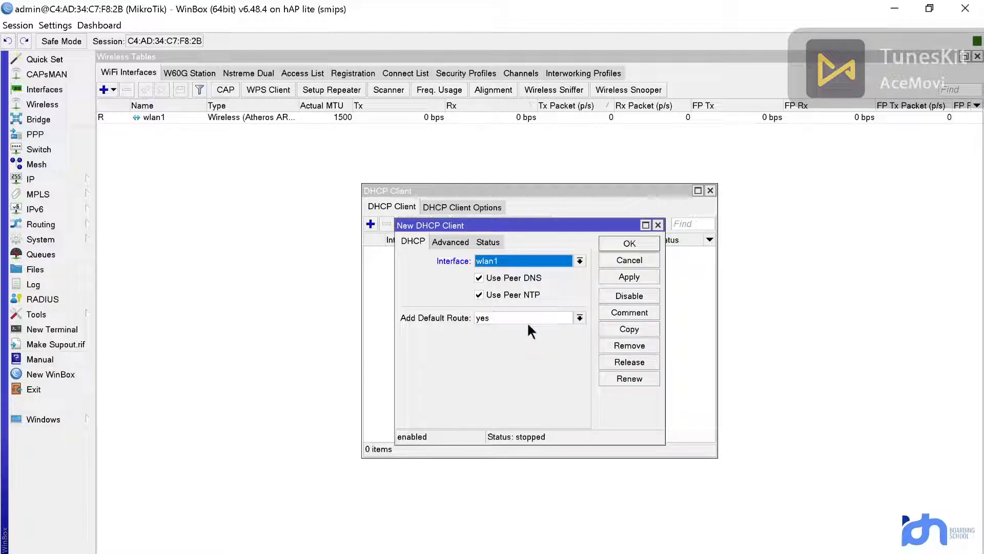
pyautogui.click(613, 276)
pyautogui.click(614, 241)
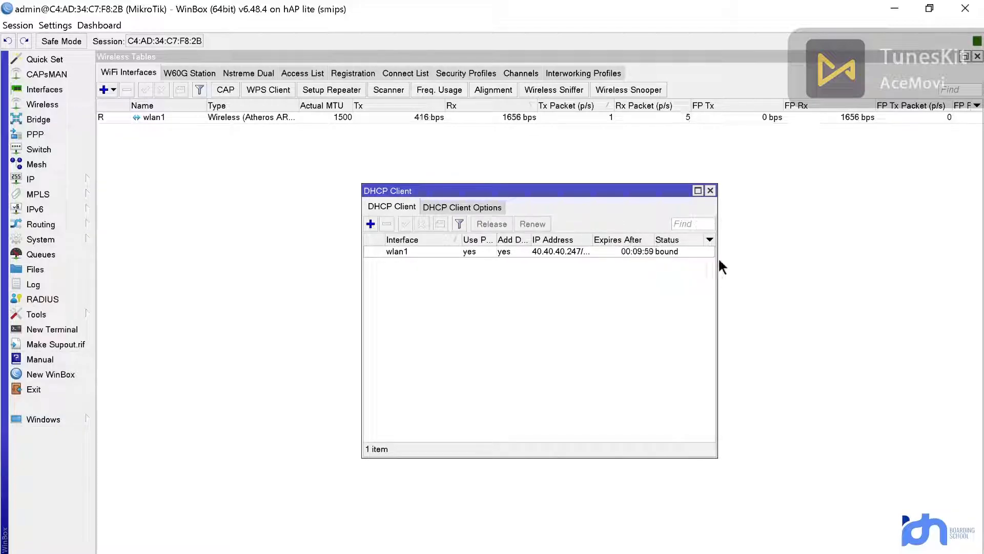
pyautogui.click(711, 191)
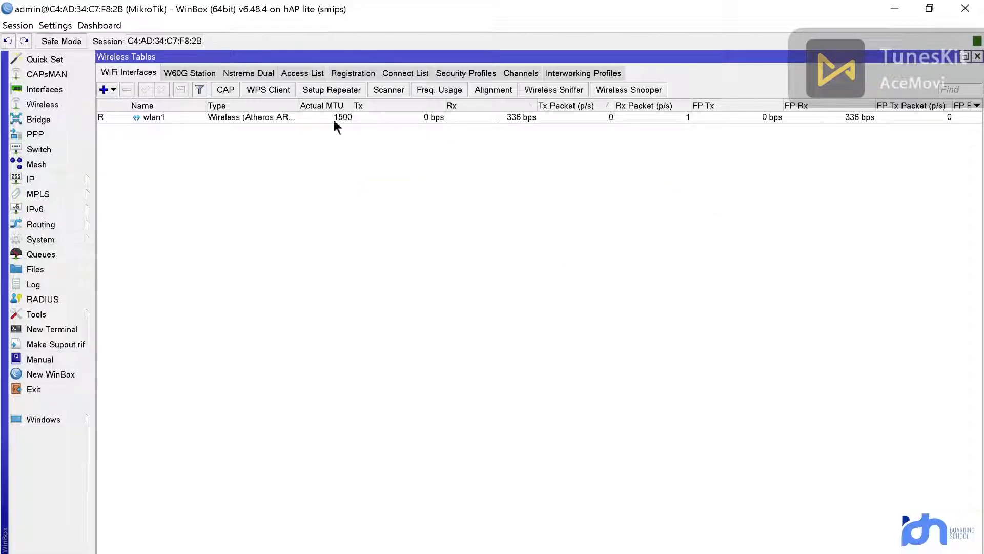
pyautogui.click(49, 176)
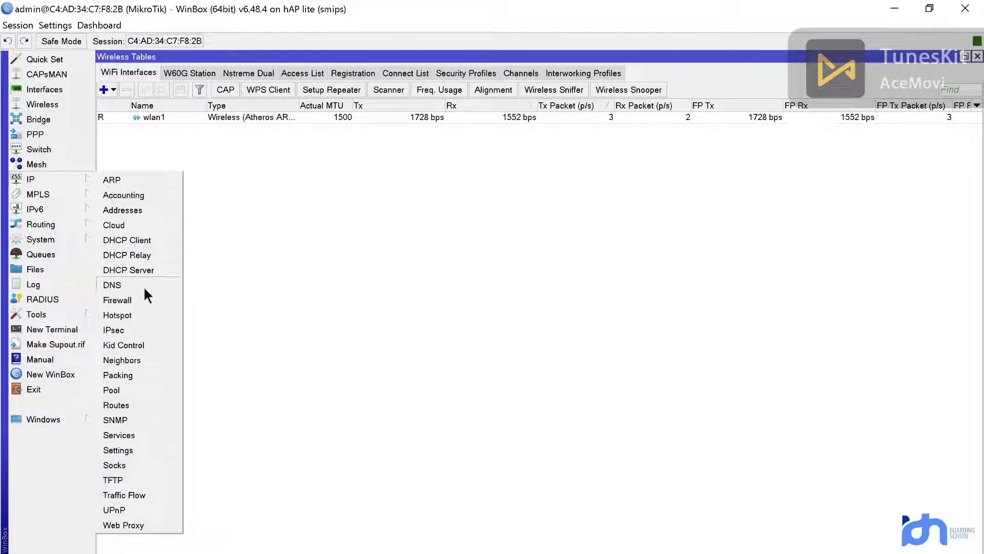
# Step: Add a firewall NAT rule with chain srcnat and Out. Interface wlan1
pyautogui.click(144, 300)
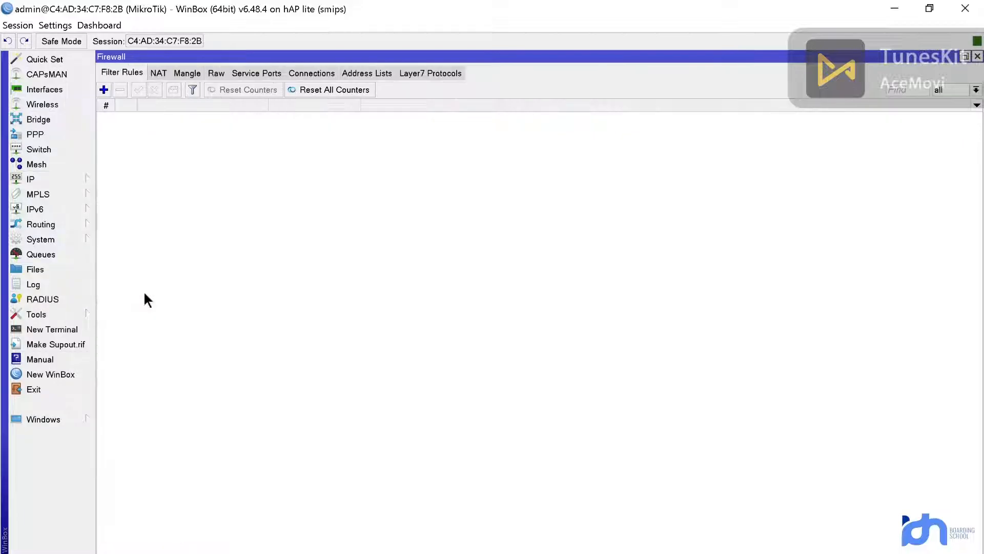
pyautogui.click(159, 72)
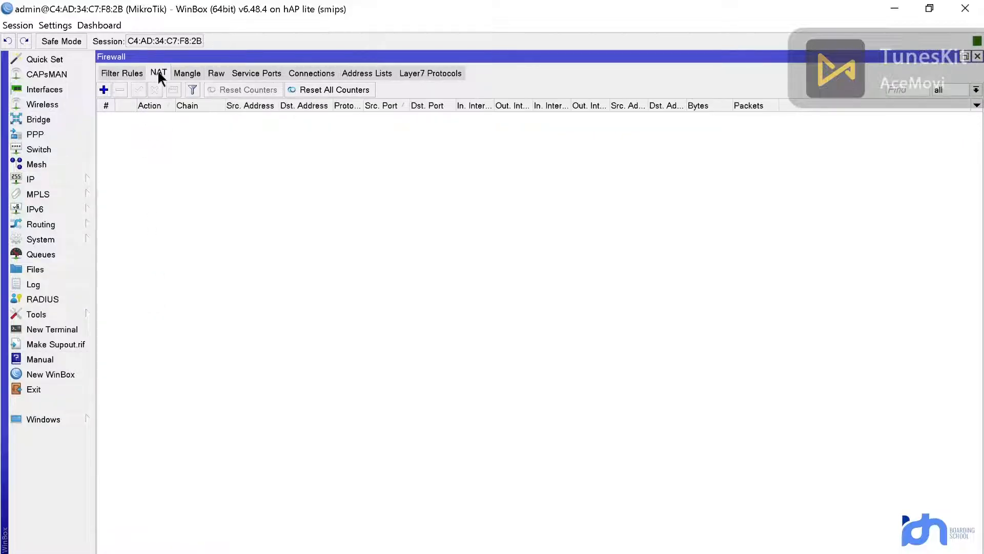
pyautogui.click(104, 90)
pyautogui.click(424, 171)
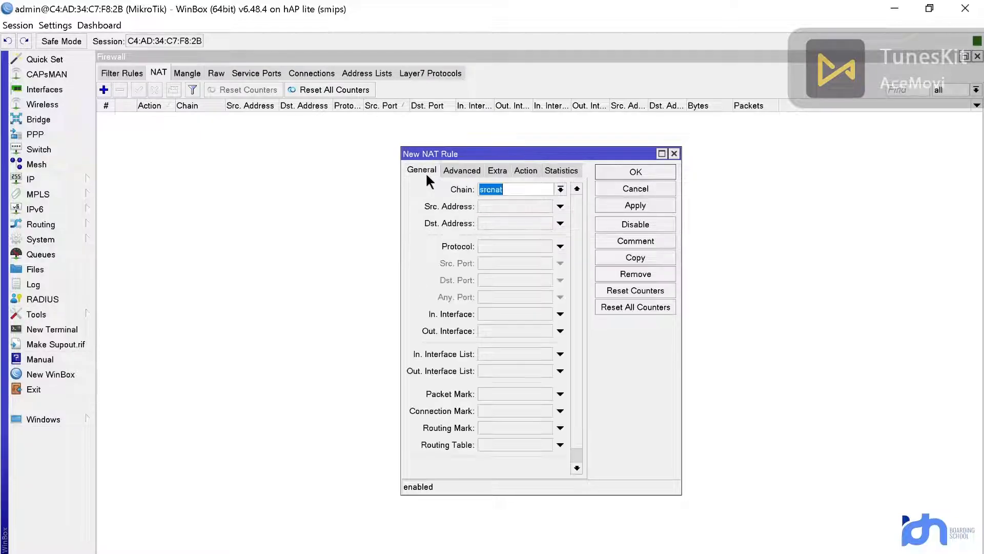
pyautogui.click(495, 189)
pyautogui.click(489, 330)
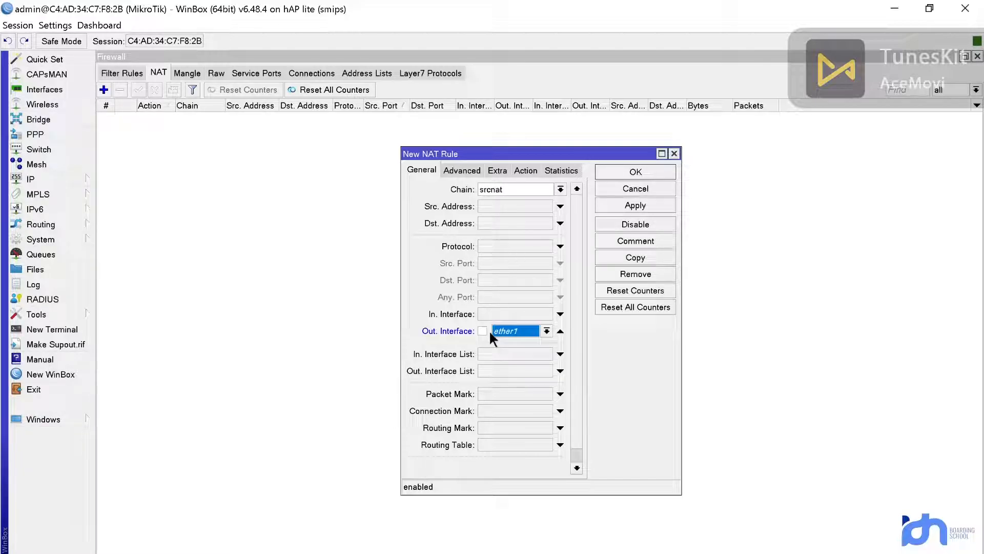
pyautogui.click(546, 332)
pyautogui.click(534, 433)
# Step: Set the NAT rule's action to masquerade and save it
pyautogui.click(527, 170)
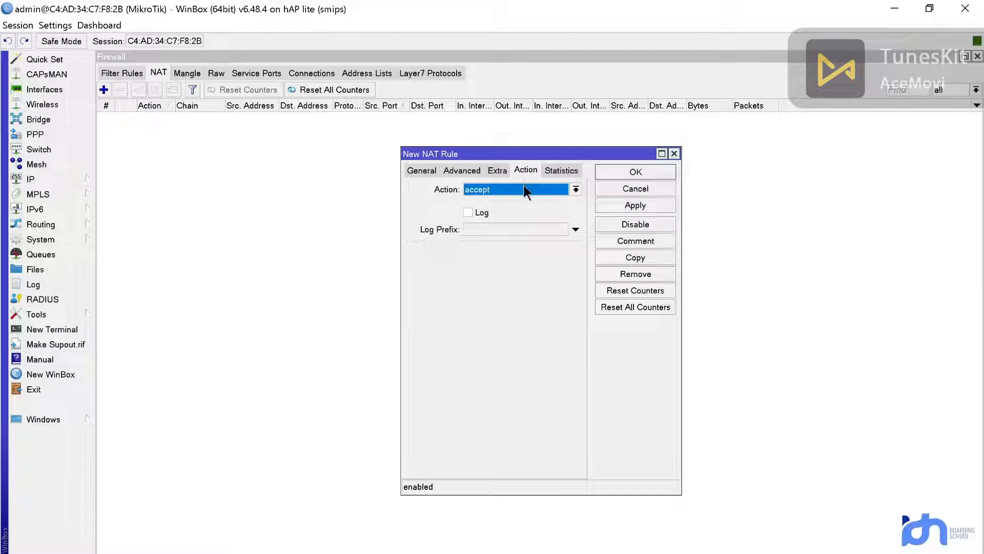
pyautogui.click(524, 188)
pyautogui.click(541, 262)
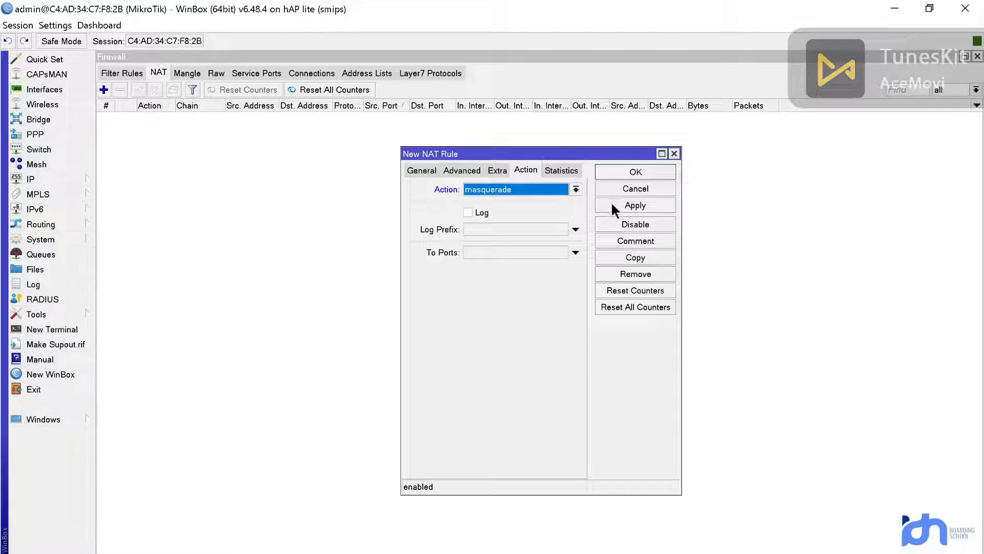
pyautogui.click(612, 205)
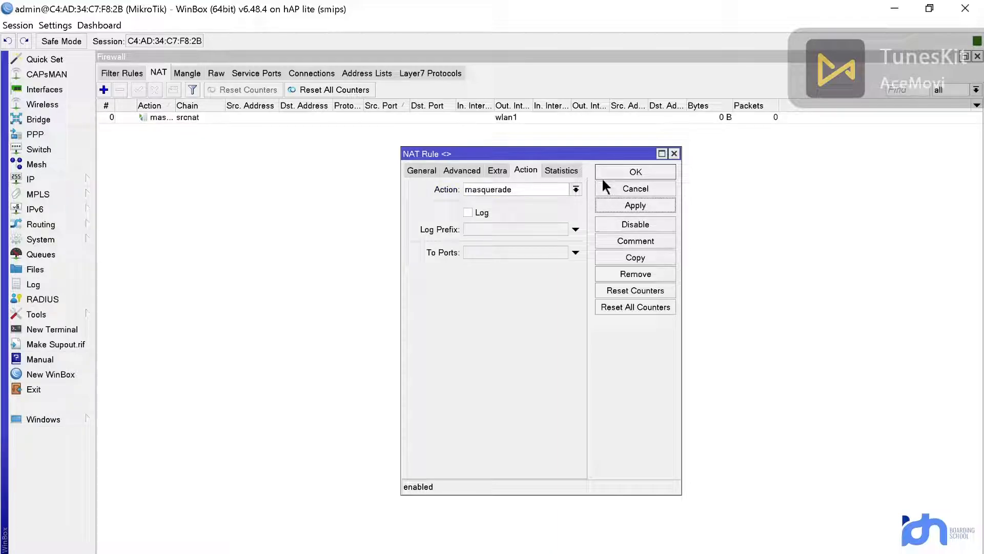
pyautogui.click(615, 170)
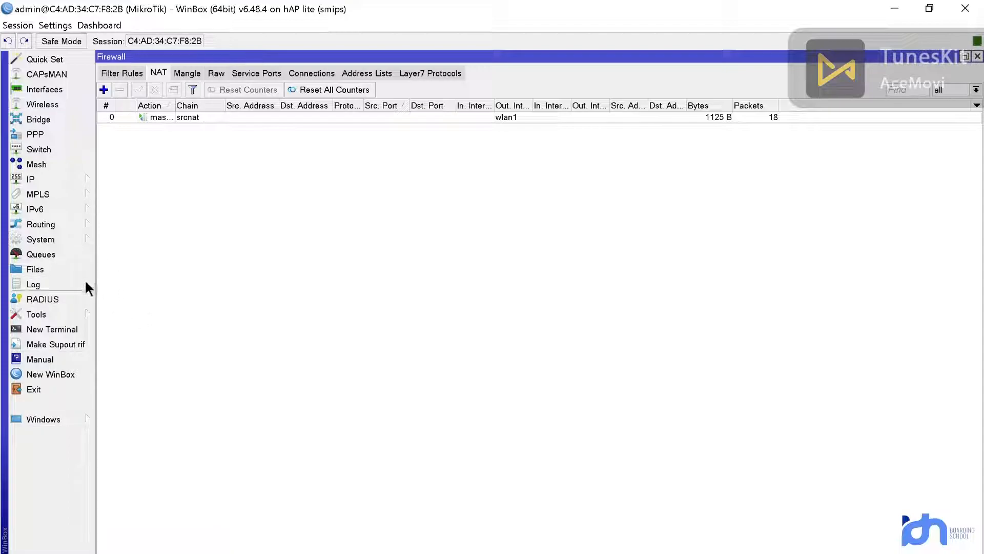
# Step: Ping 8.8.8.8 from a new terminal, getting 49–95 ms replies, then close the terminal
pyautogui.click(77, 328)
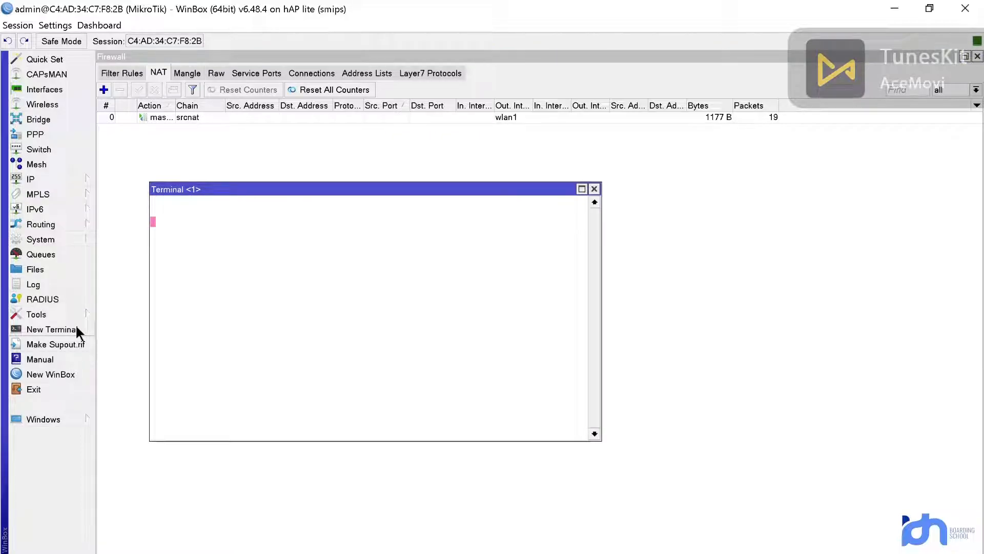
pyautogui.write('ping 8')
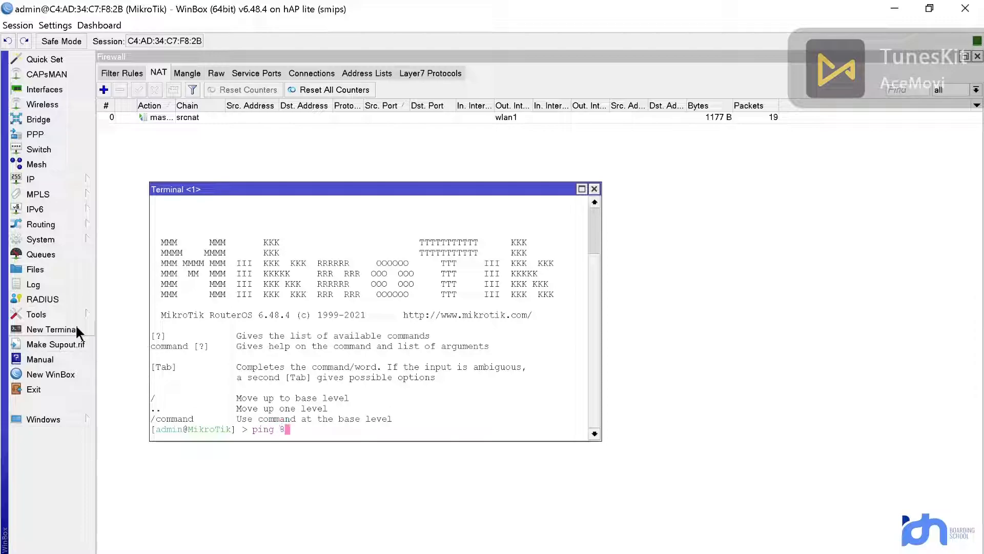
pyautogui.write('.8.8.8')
pyautogui.press('Return')
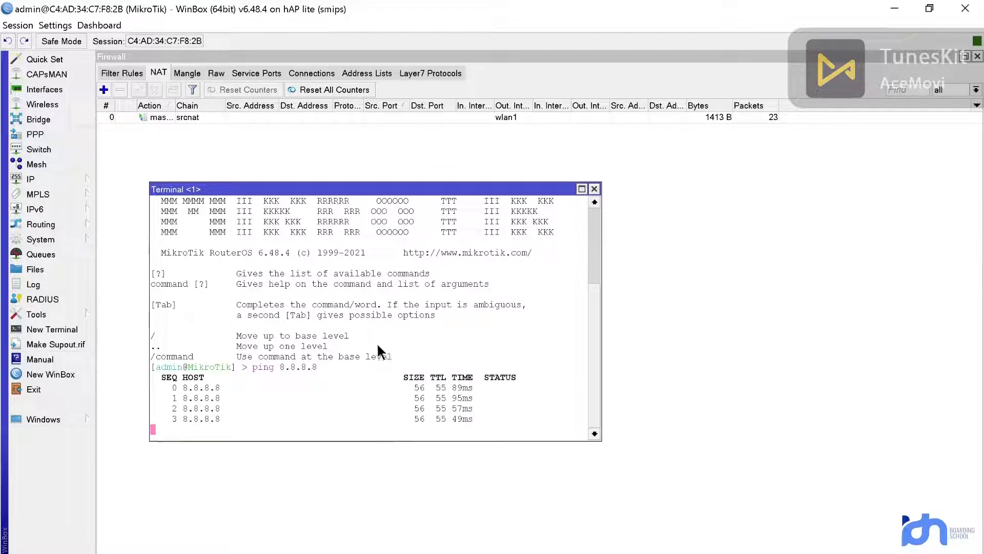
pyautogui.click(595, 189)
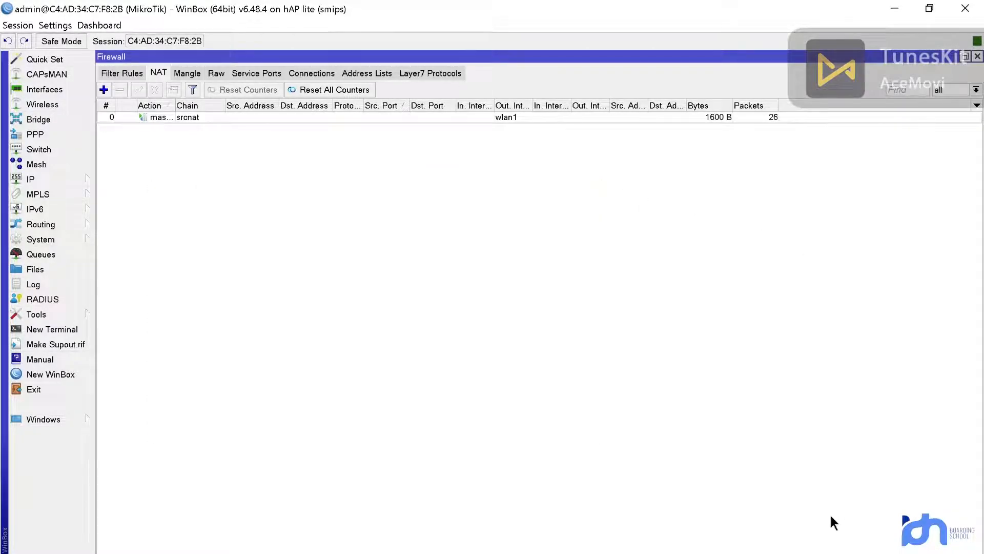